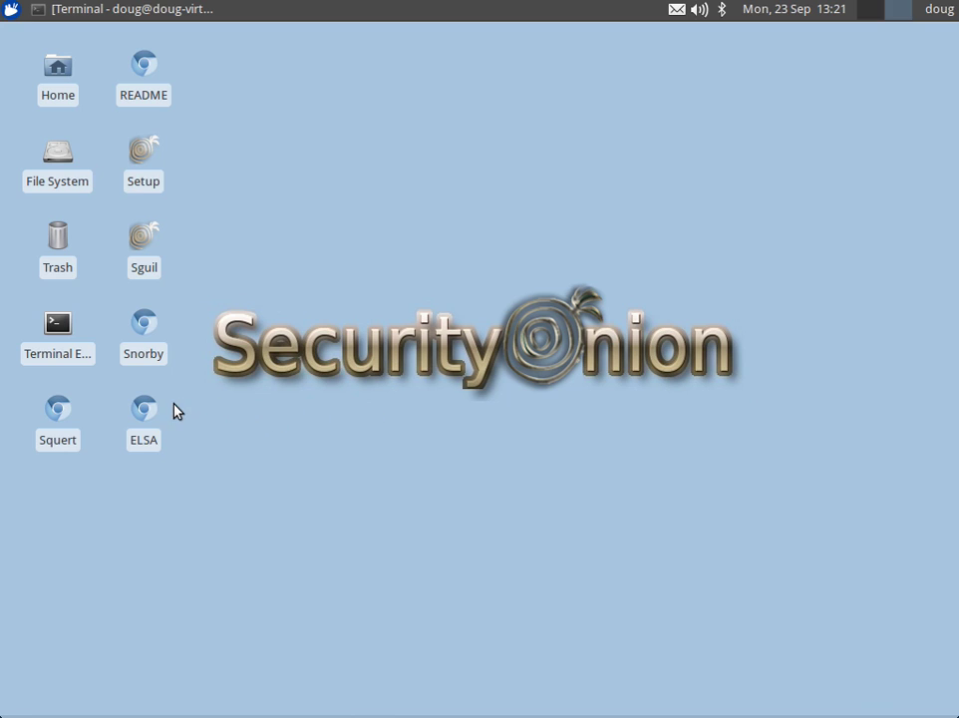
# Open ELSA past the certificate warning, log in with the account username and password, and decline saving the password for this site
pyautogui.doubleClick(144, 407)
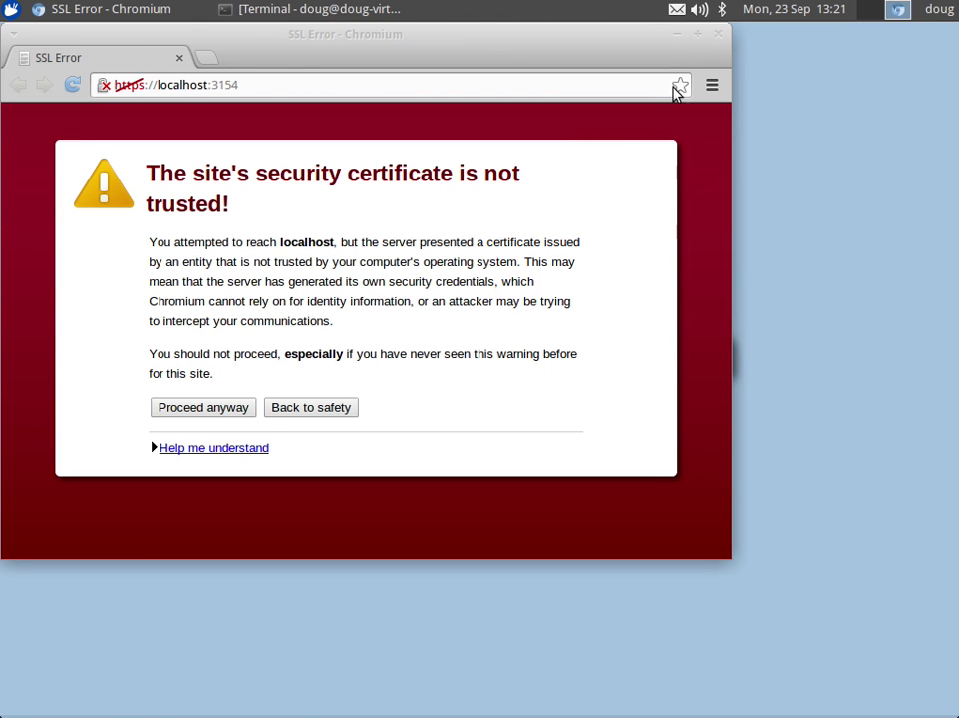
pyautogui.click(698, 35)
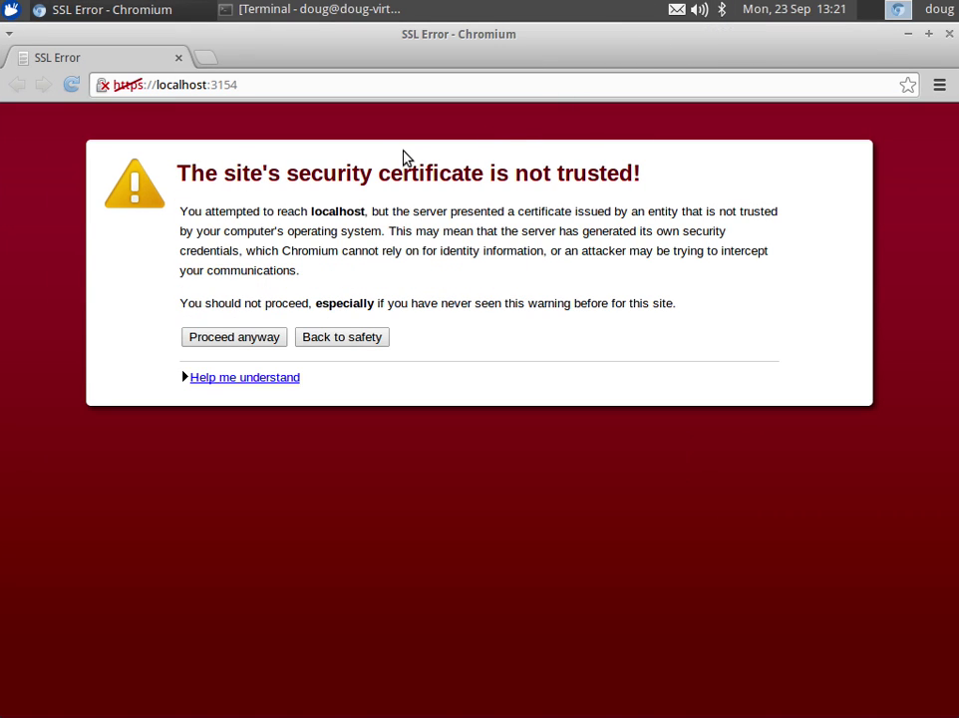
pyautogui.click(227, 344)
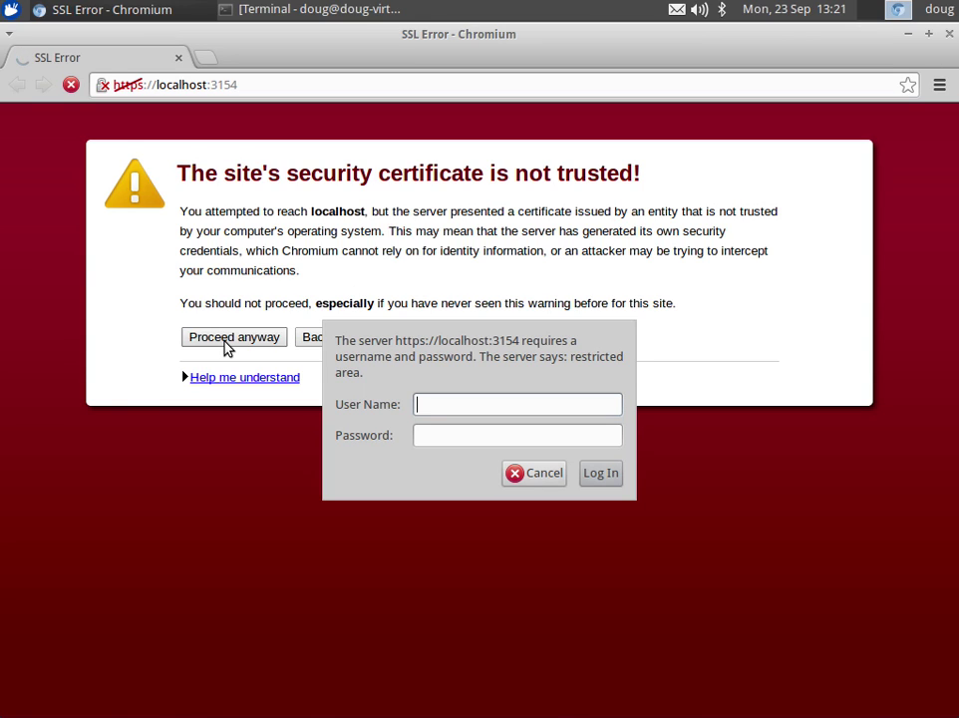
pyautogui.write('doug')
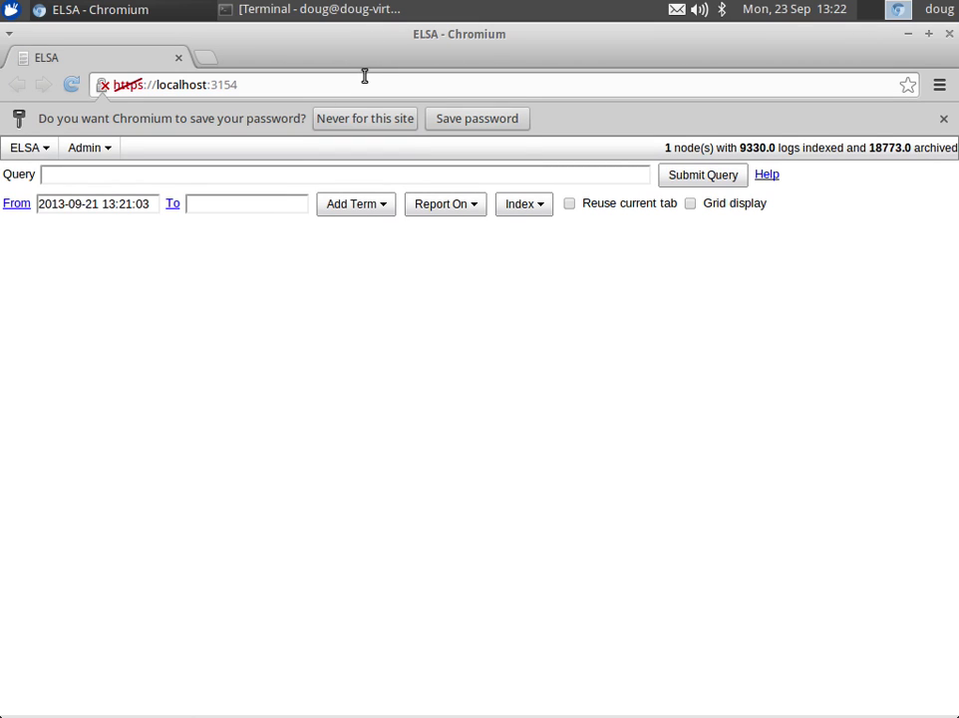
pyautogui.click(326, 119)
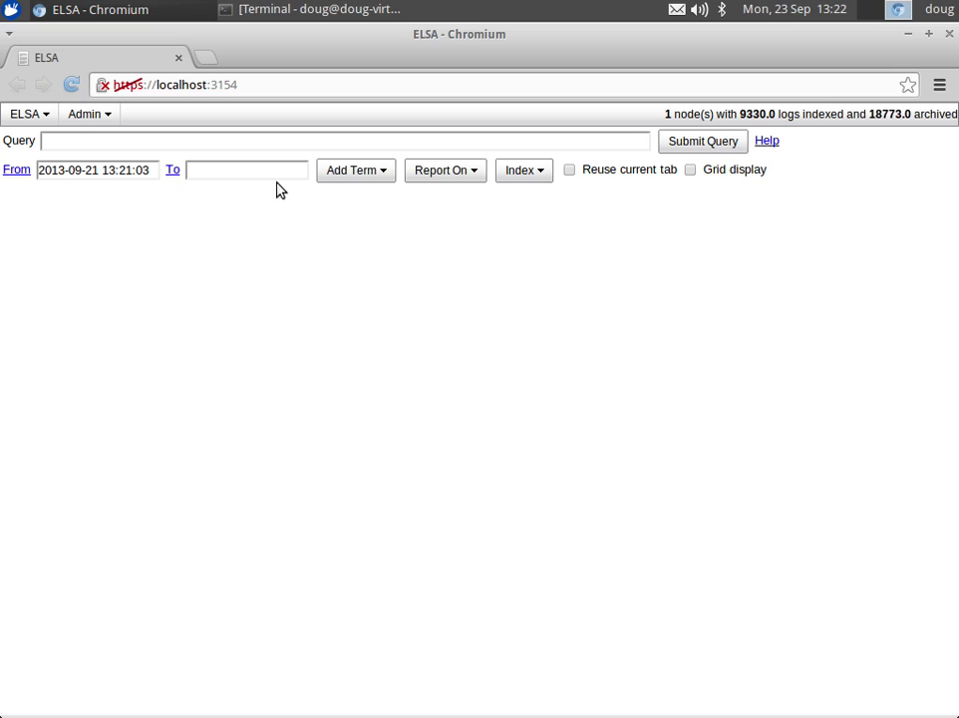
# Query the logs for class BRO_CONN and submit the query
pyautogui.click(382, 171)
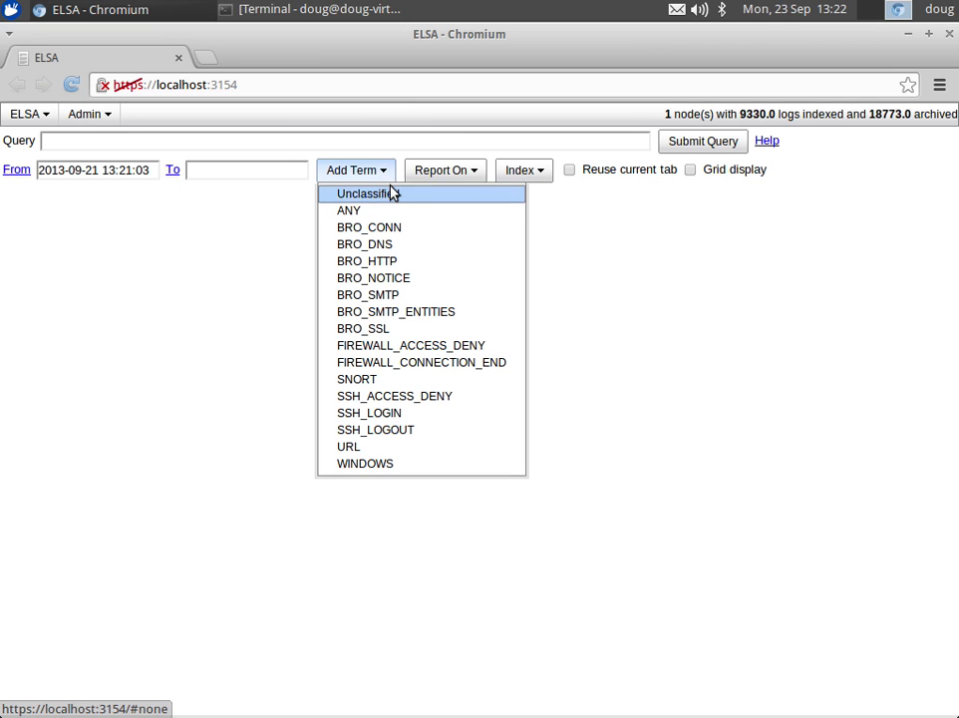
pyautogui.moveTo(392, 230)
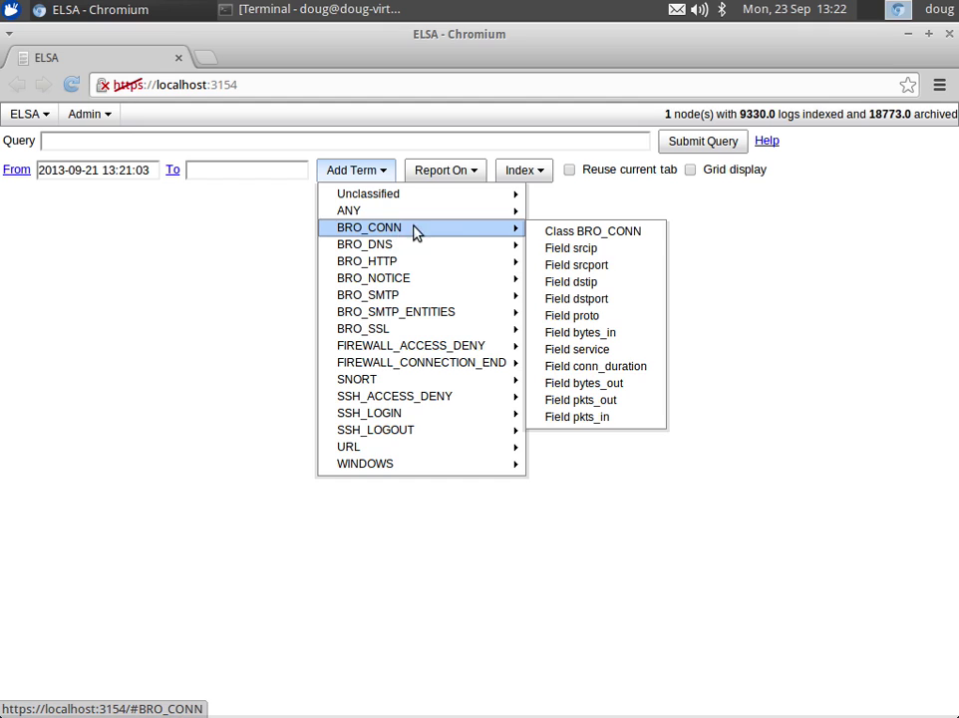
pyautogui.click(629, 236)
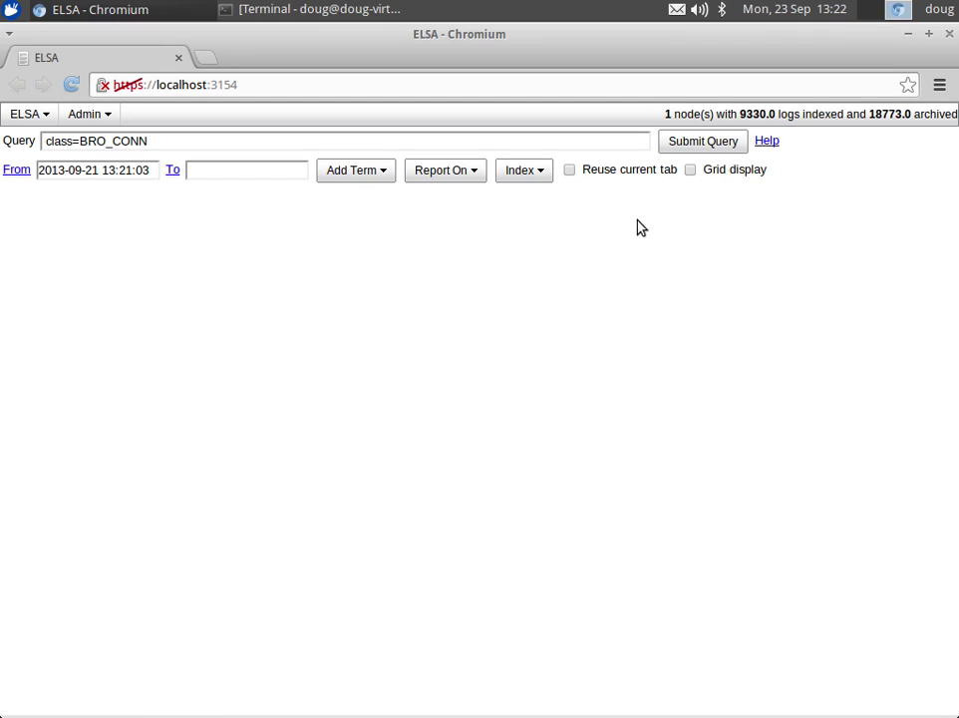
pyautogui.click(679, 144)
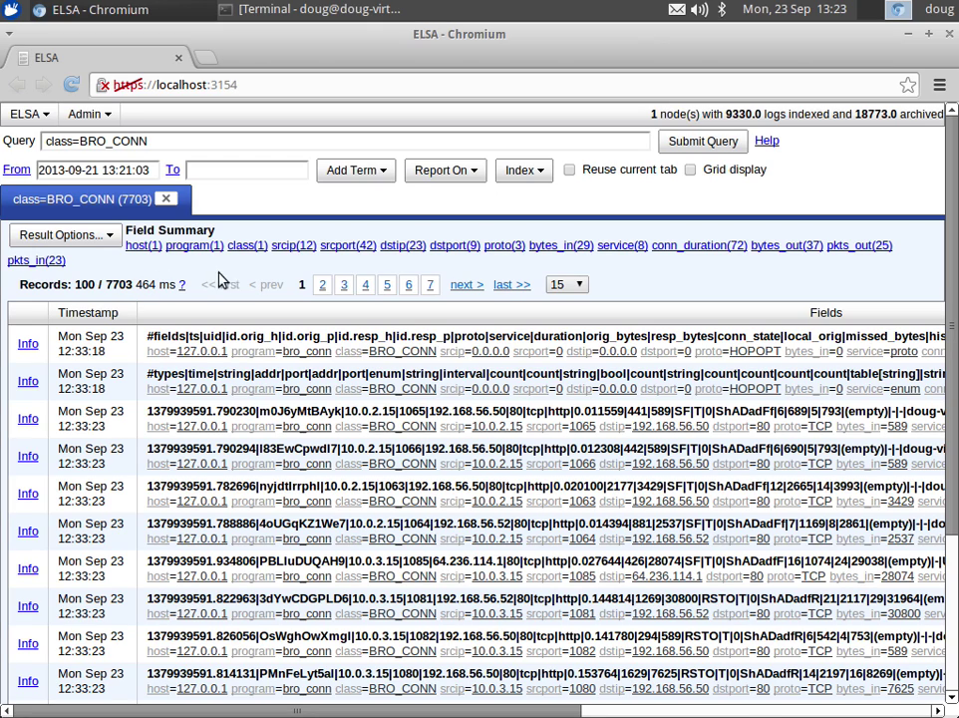
# Group the BRO_CONN results by srcip and, from the original results, by dstip
pyautogui.click(299, 245)
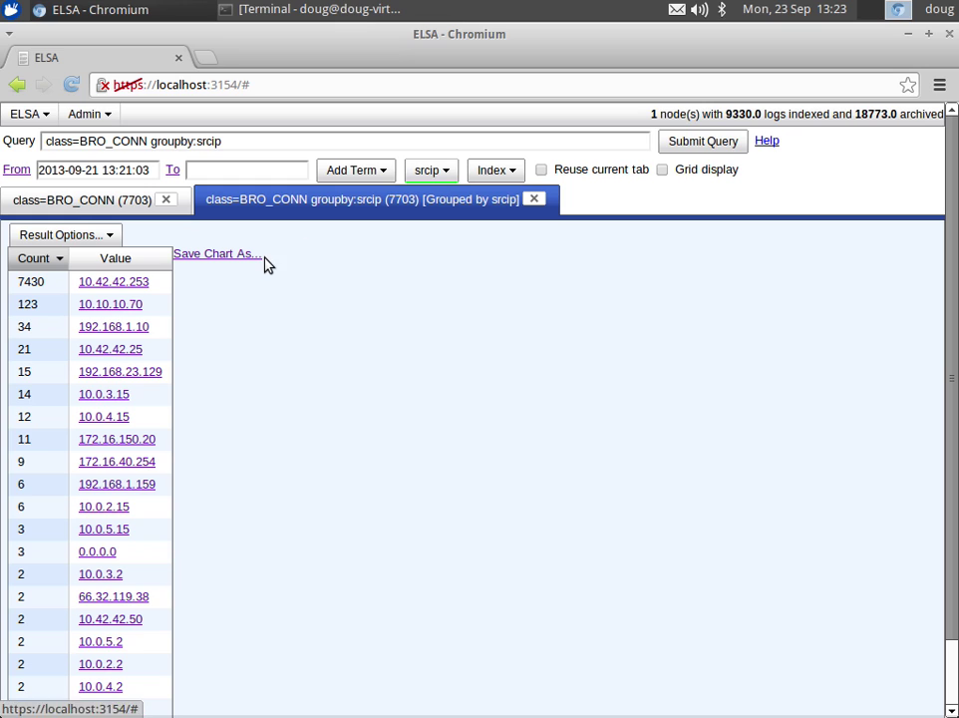
pyautogui.click(133, 203)
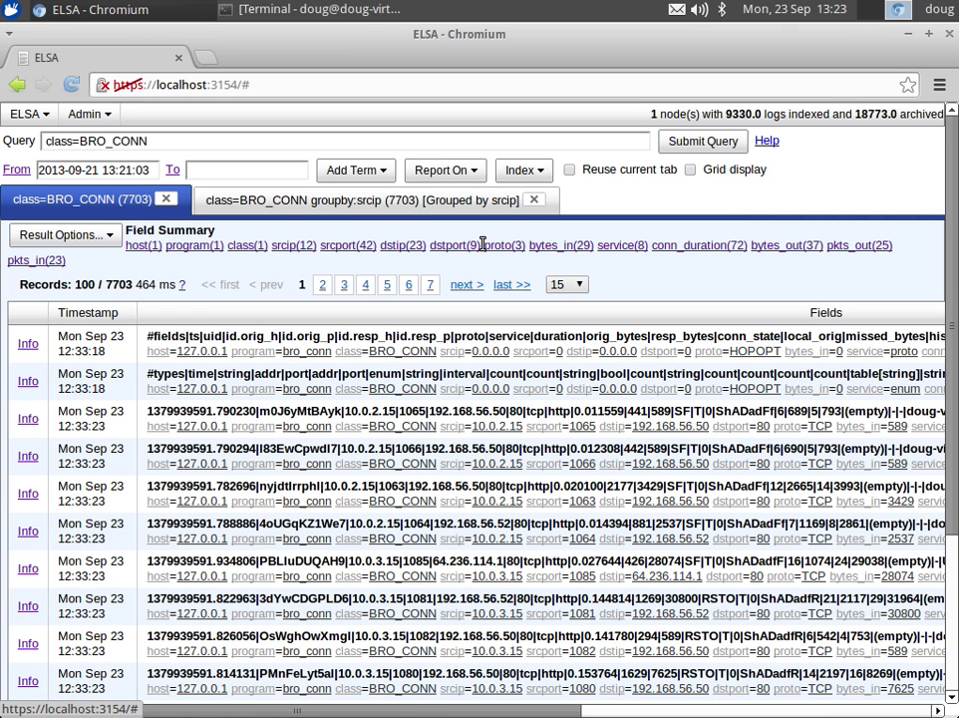
pyautogui.click(418, 245)
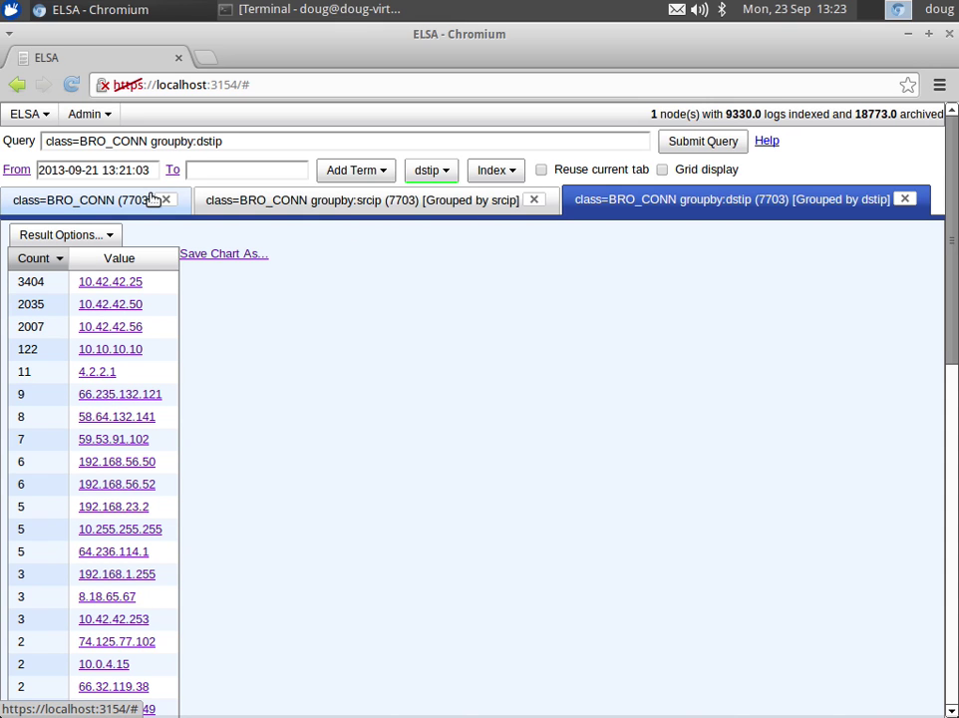
# Group the original BRO_CONN results by dstport and drill into the records for destination port 4445
pyautogui.click(152, 200)
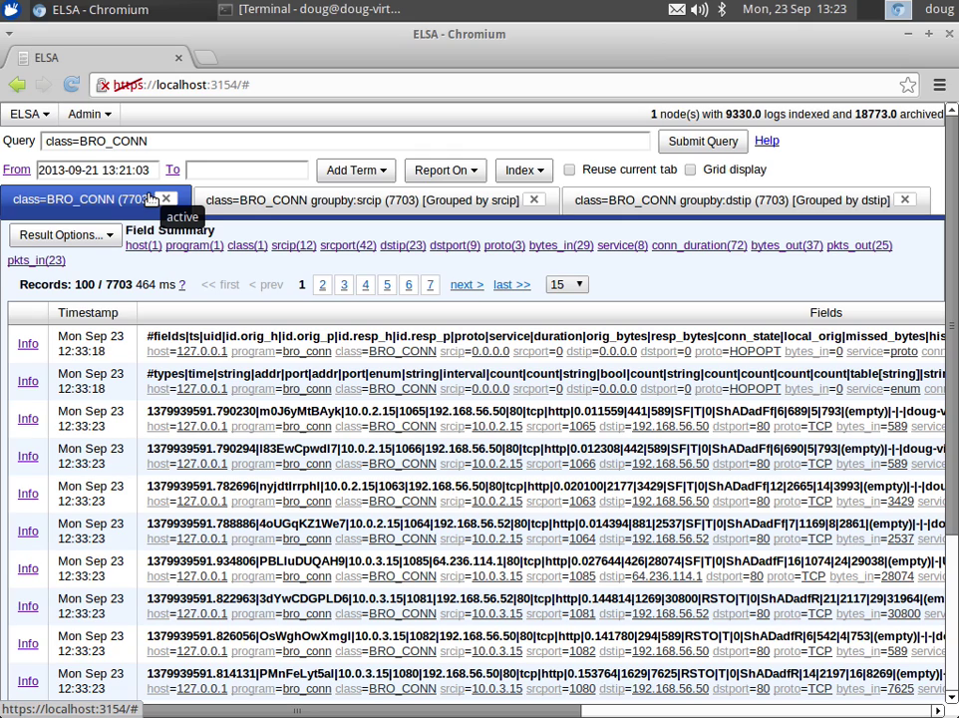
pyautogui.click(457, 245)
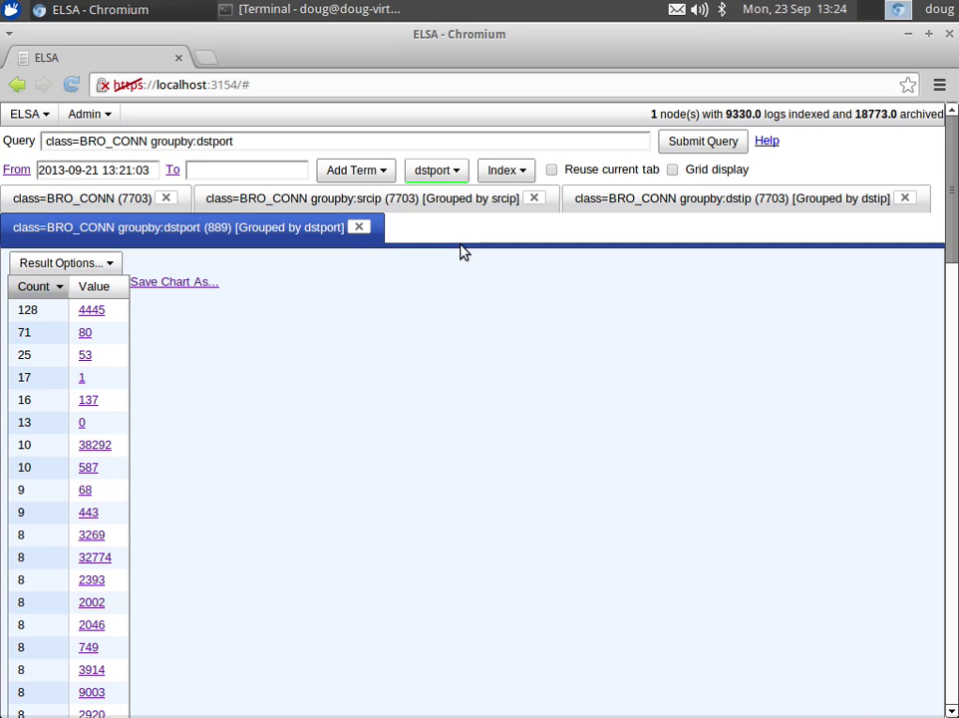
pyautogui.click(89, 313)
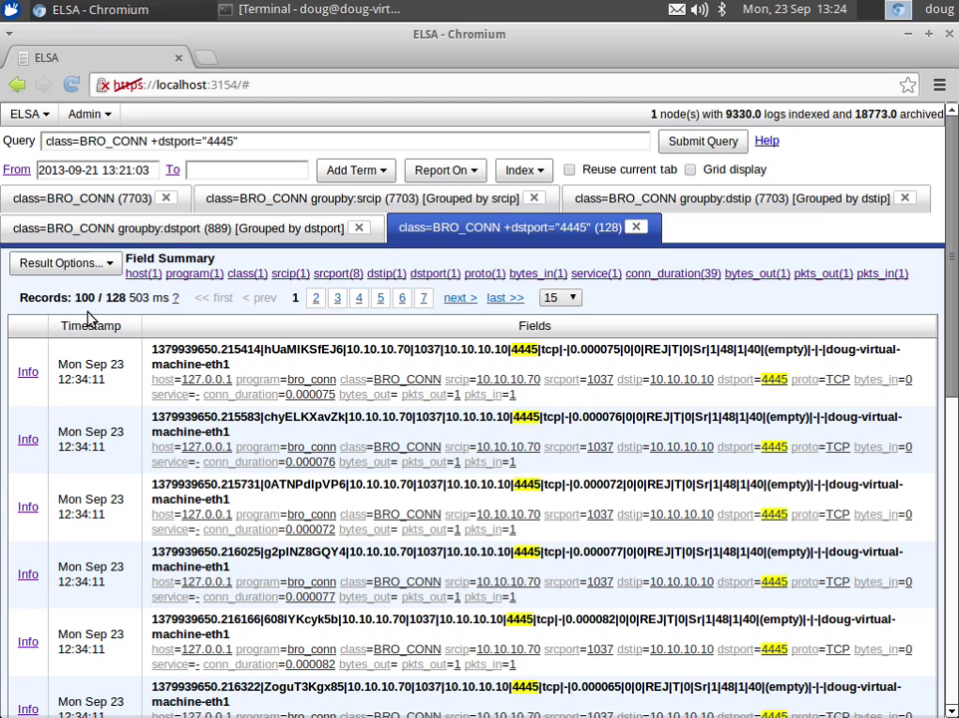
# Reload ELSA to clear the results and submit a query for class BRO_DNS
pyautogui.press('F5')
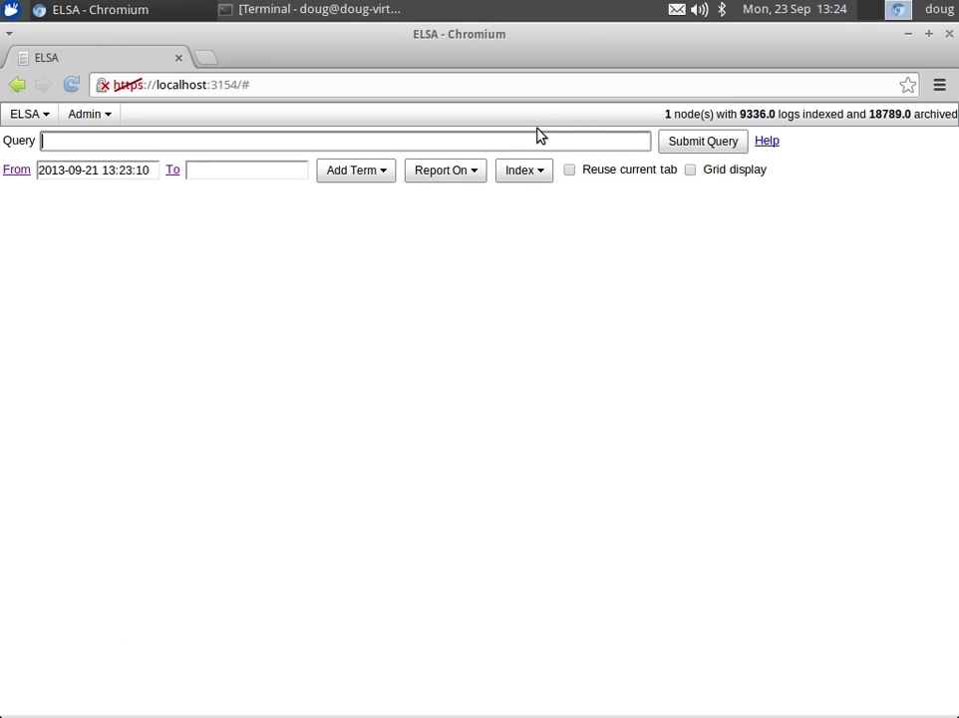
pyautogui.click(363, 170)
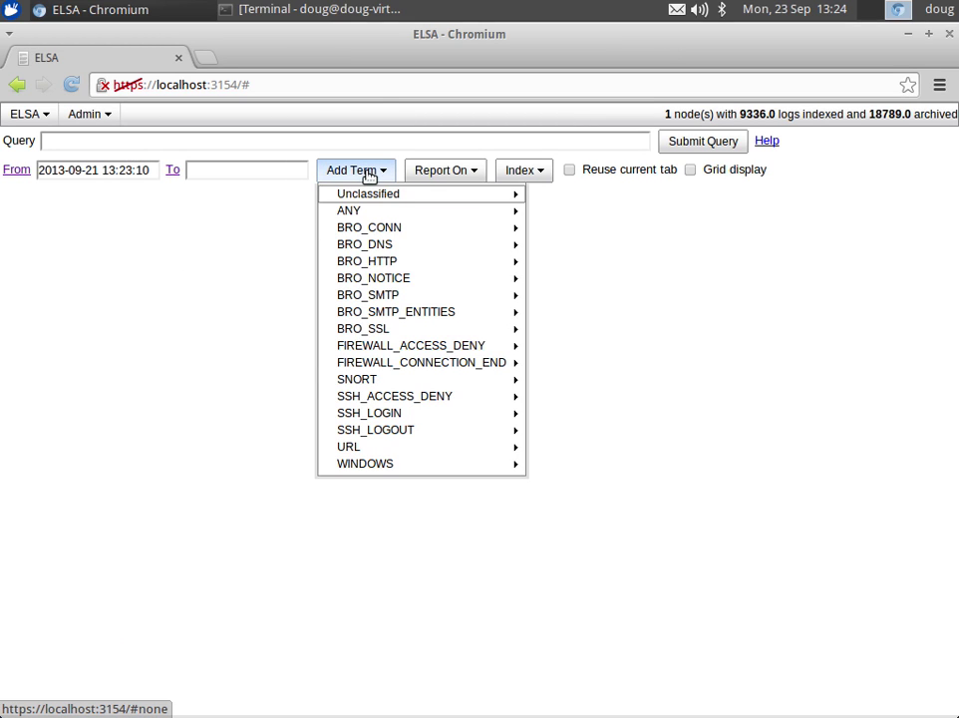
pyautogui.moveTo(440, 257)
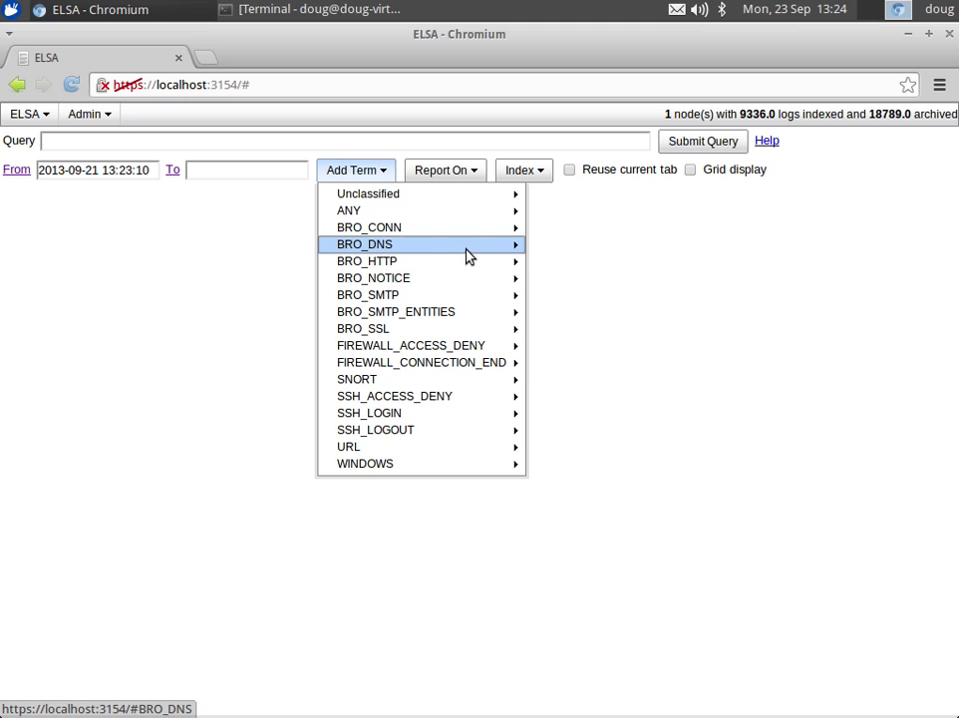
pyautogui.click(568, 249)
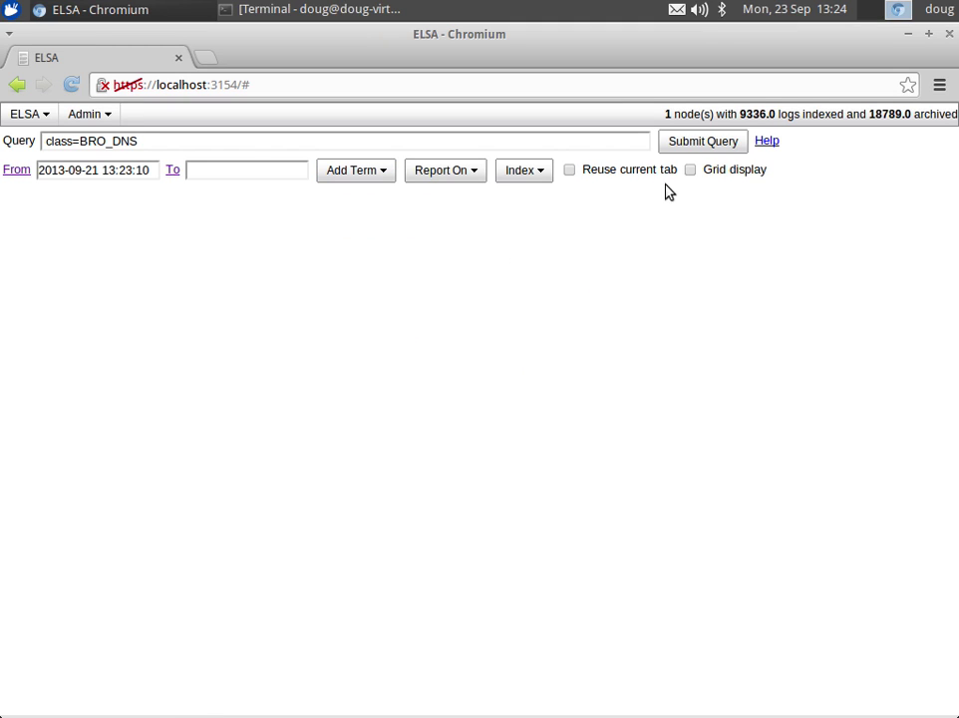
pyautogui.click(701, 145)
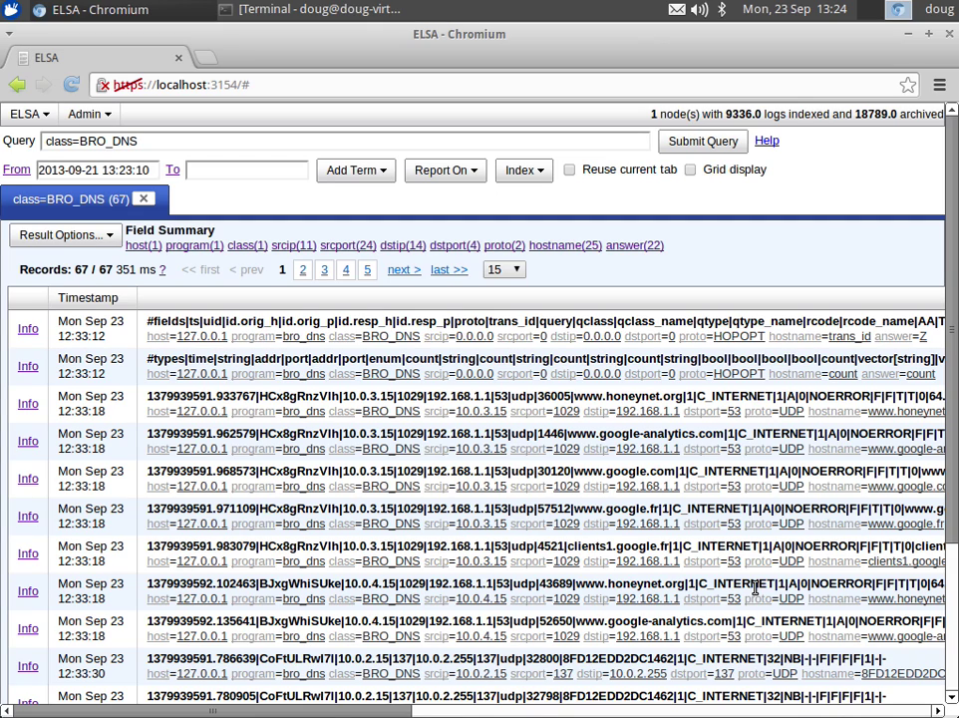
# Group the DNS results by hostname with the extra search term 53 and drill into the nrtjo.eu records
pyautogui.click(564, 245)
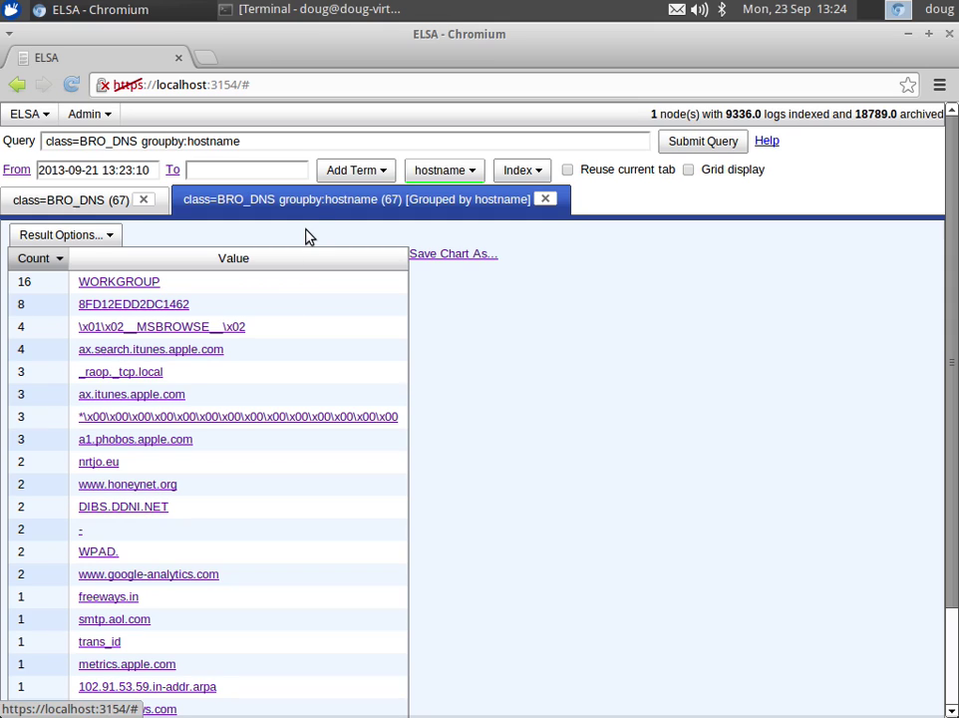
pyautogui.click(301, 138)
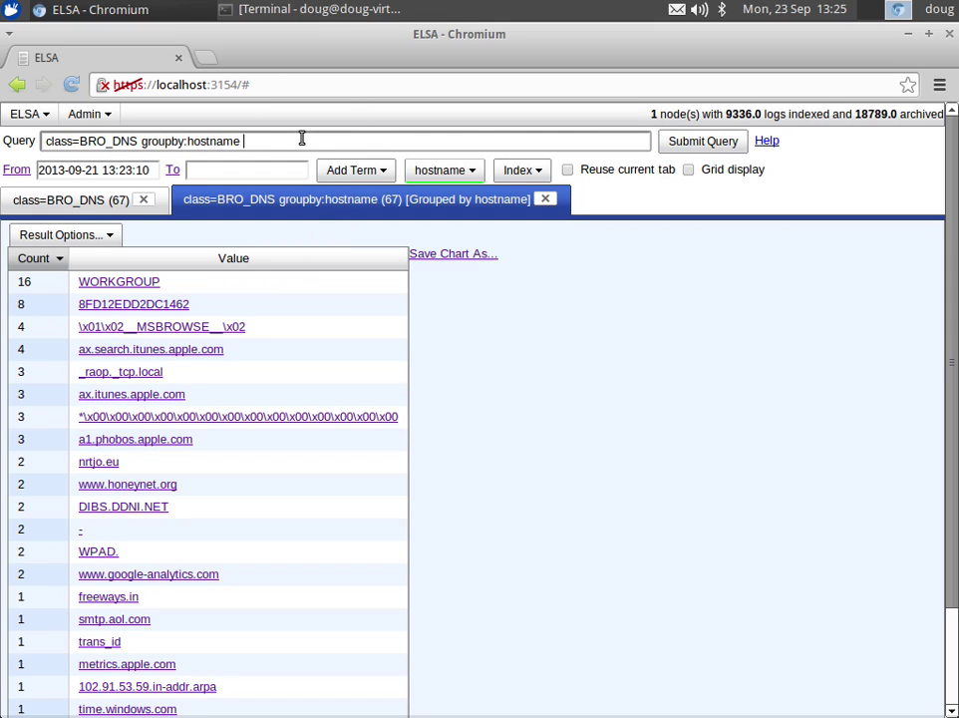
pyautogui.write('53')
pyautogui.press('Return')
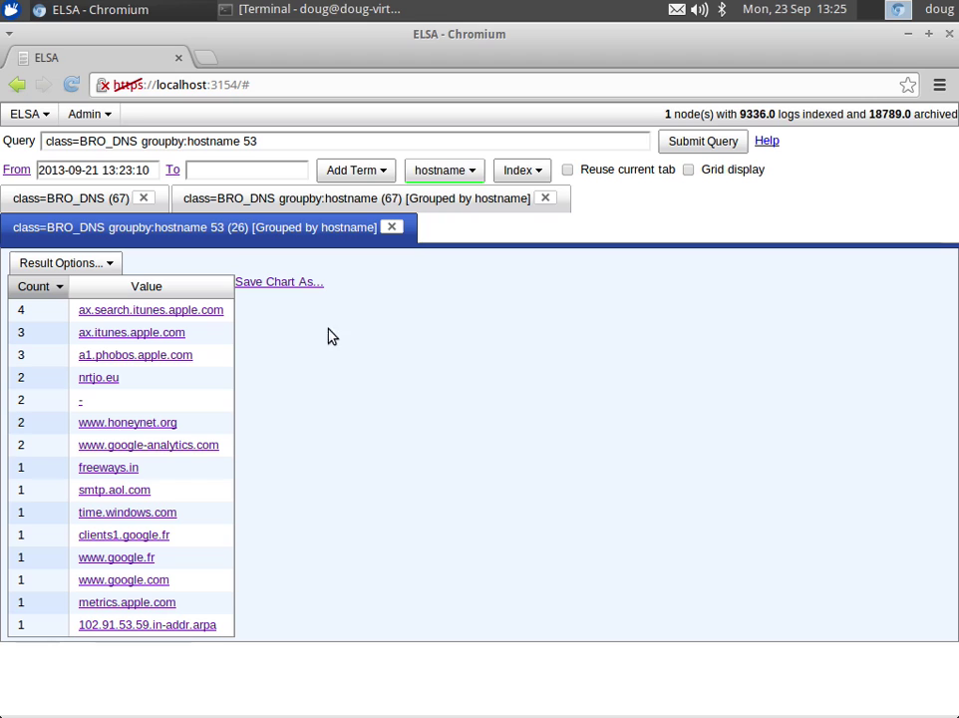
pyautogui.click(99, 377)
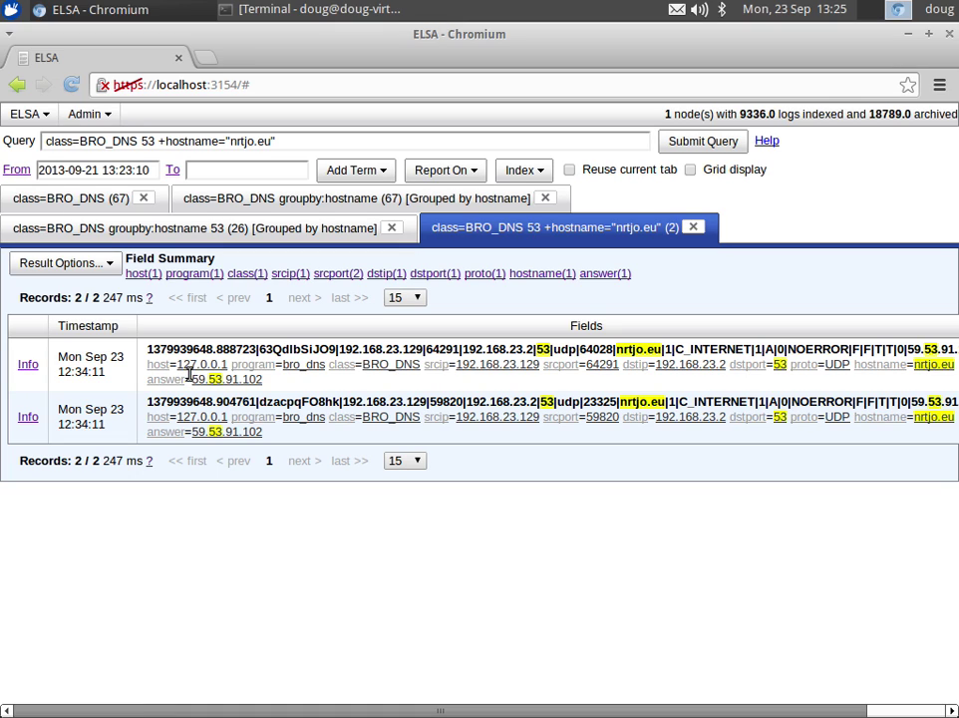
# Reload ELSA to clear the results and submit a query for class BRO_HTTP
pyautogui.click(80, 92)
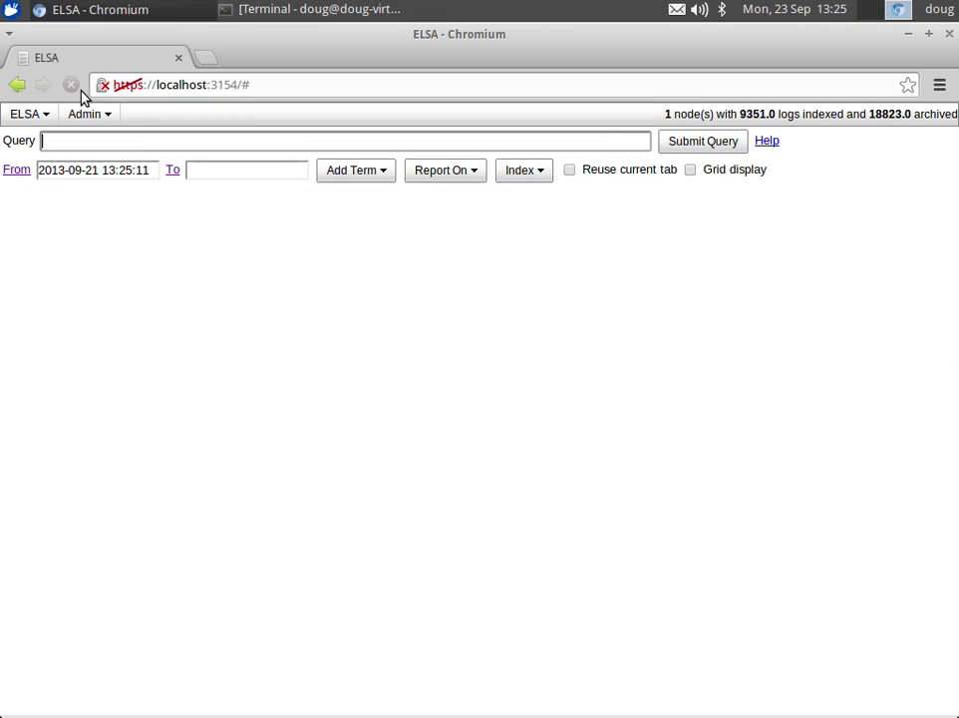
pyautogui.click(369, 175)
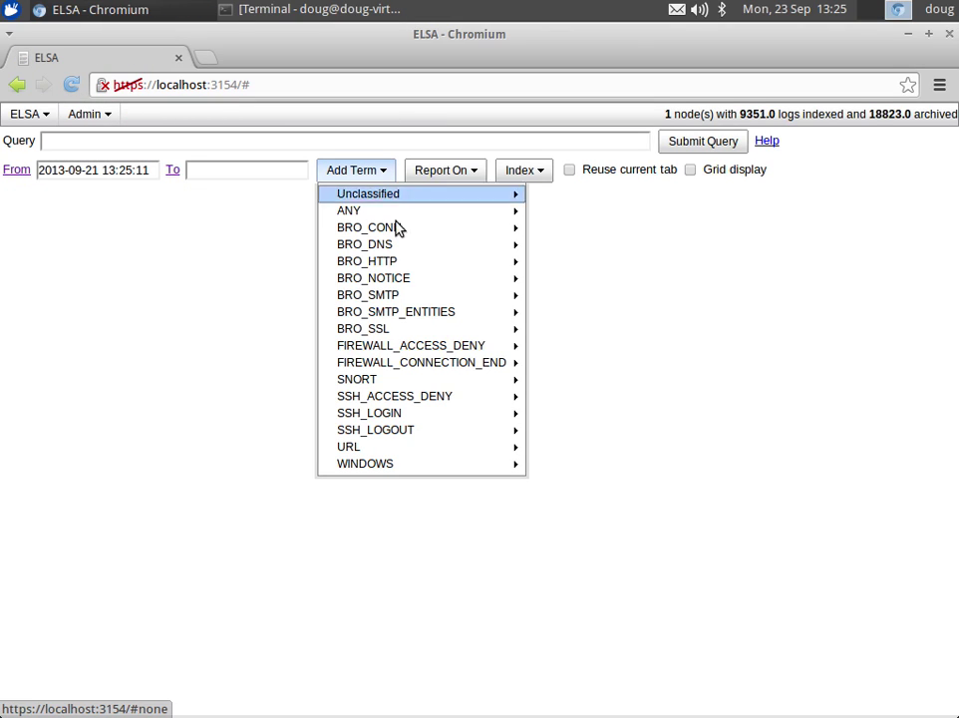
pyautogui.moveTo(447, 278)
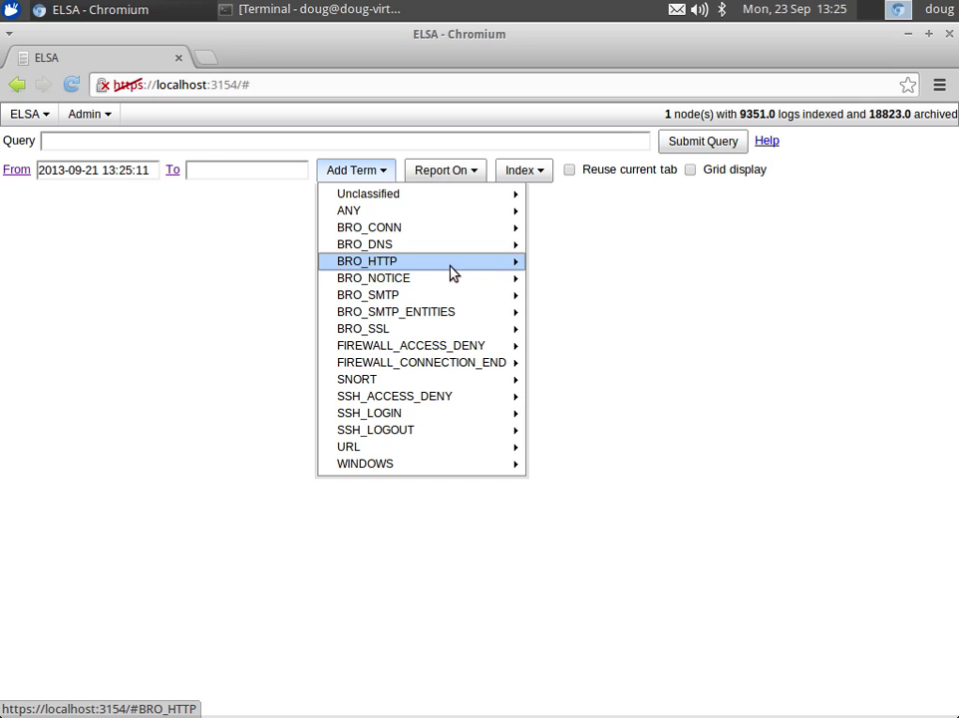
pyautogui.moveTo(500, 267)
pyautogui.click(584, 267)
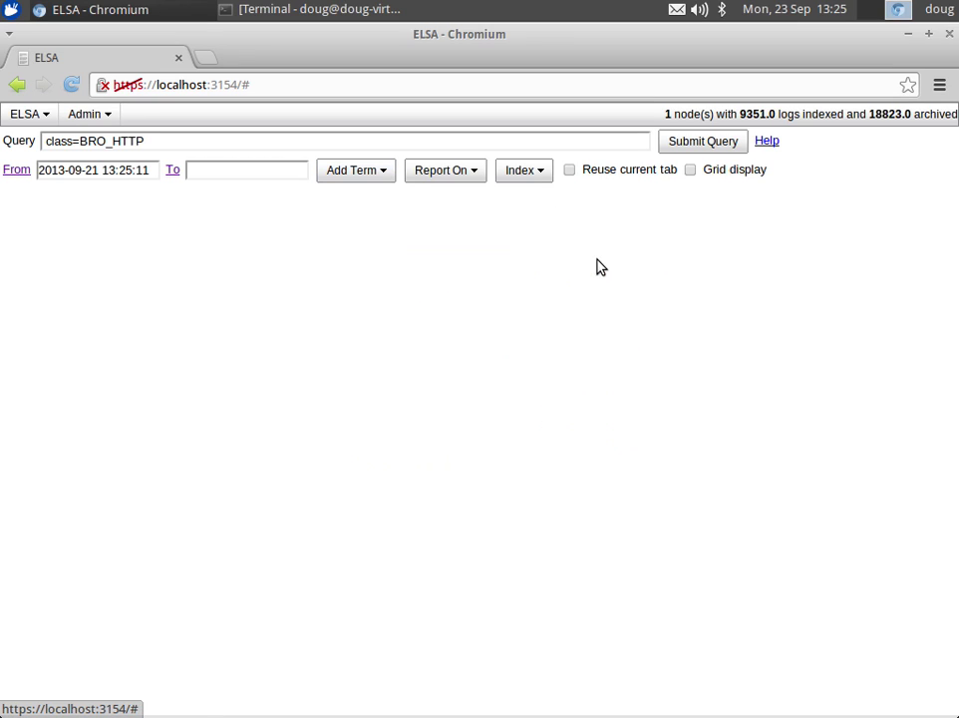
pyautogui.click(695, 142)
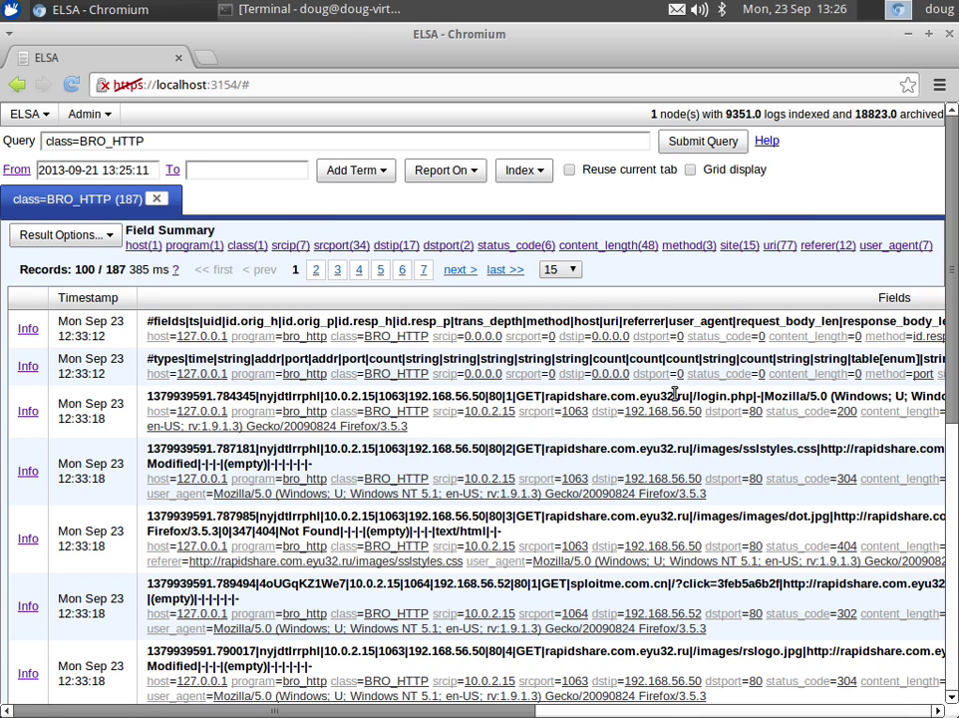
# Group the HTTP results by site and drill into the sploitme.com.cn records
pyautogui.click(748, 246)
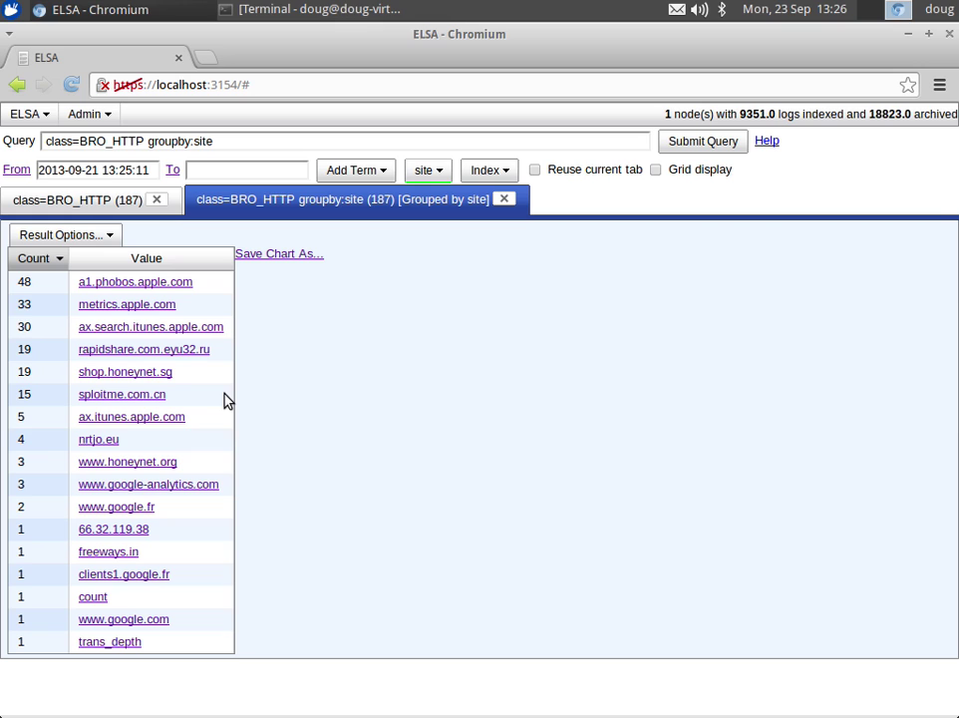
pyautogui.click(96, 398)
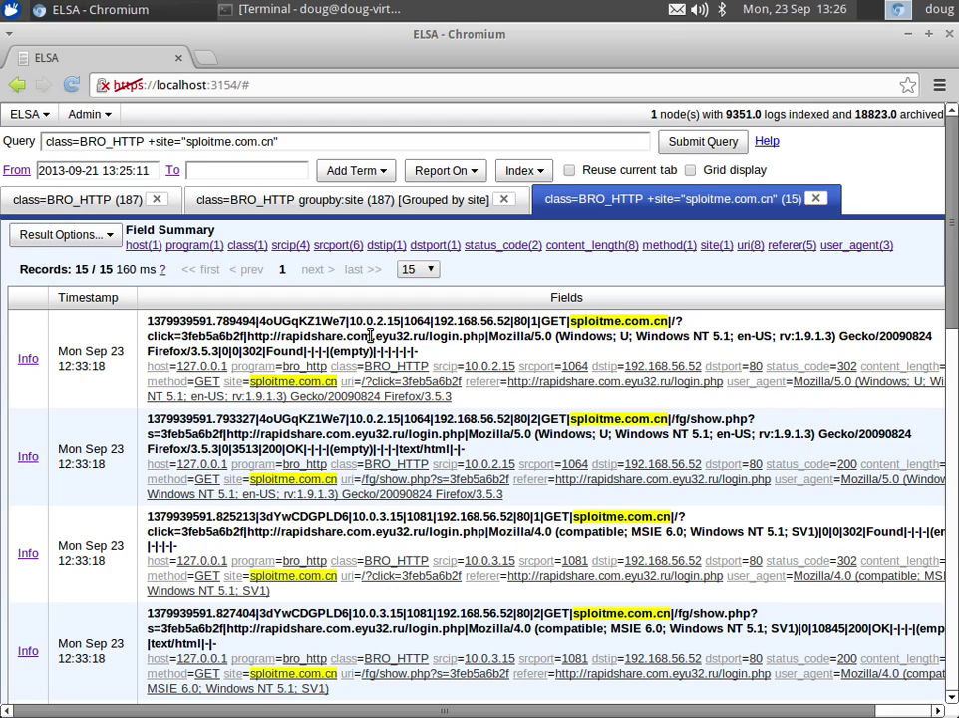
# Pivot from the first sploitme.com.cn record's log info to capME and request its tcpflow transcript with the account username and password
pyautogui.click(27, 359)
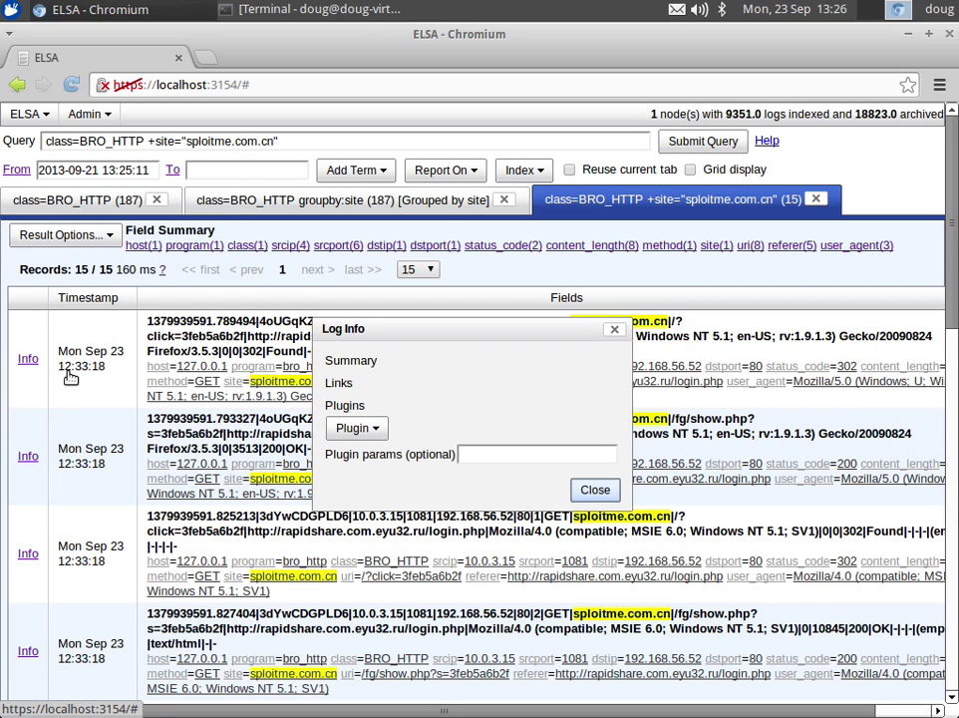
pyautogui.click(362, 429)
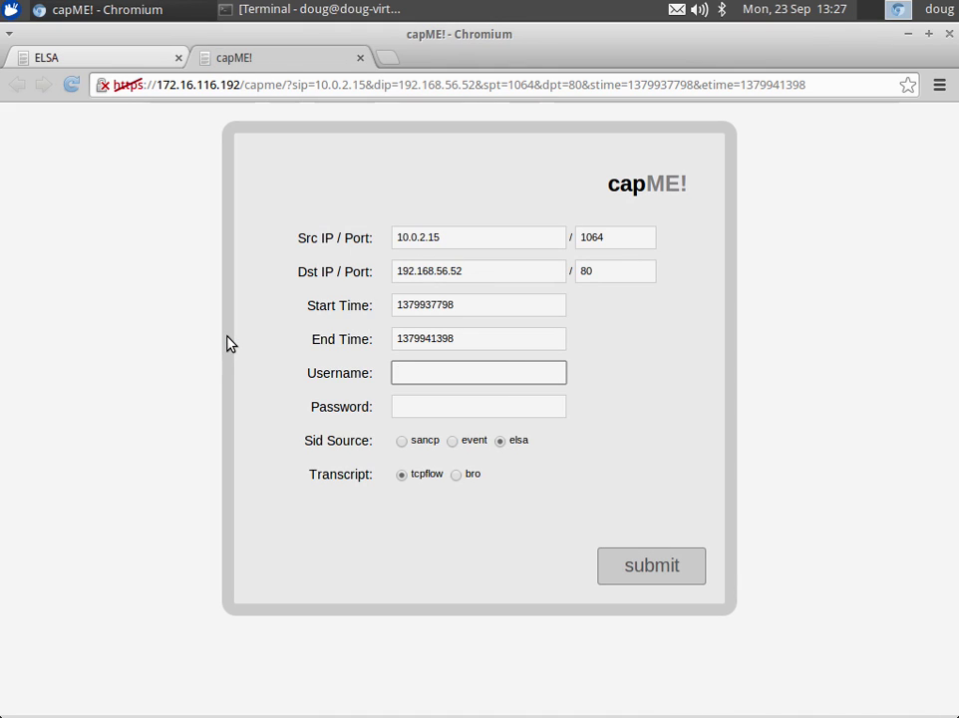
pyautogui.write('doug')
pyautogui.press('Tab')
pyautogui.write('password')
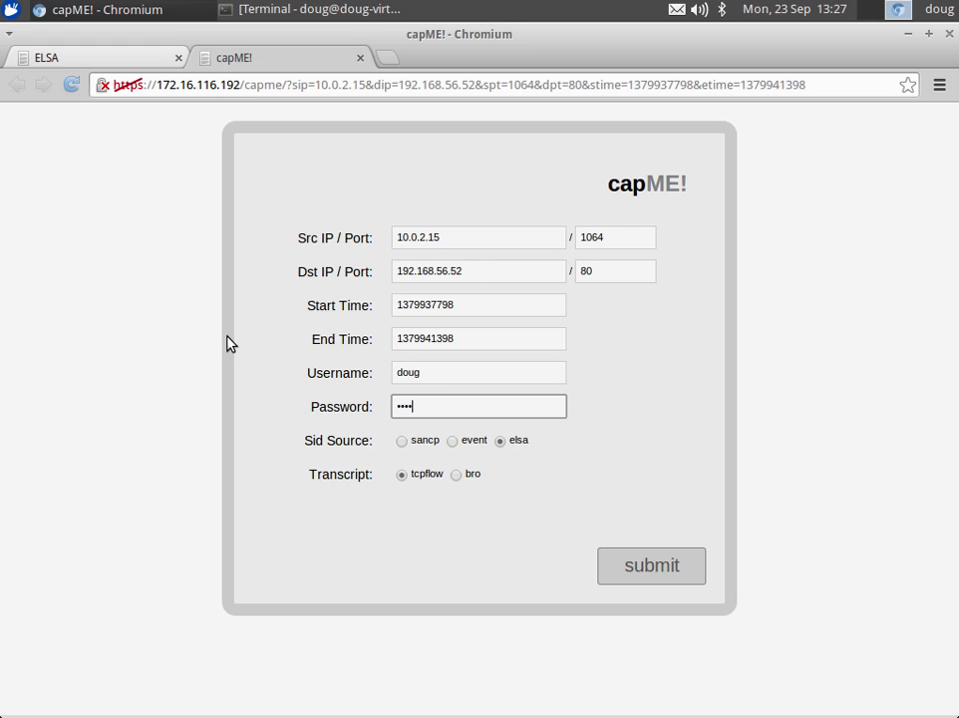
pyautogui.press('Return')
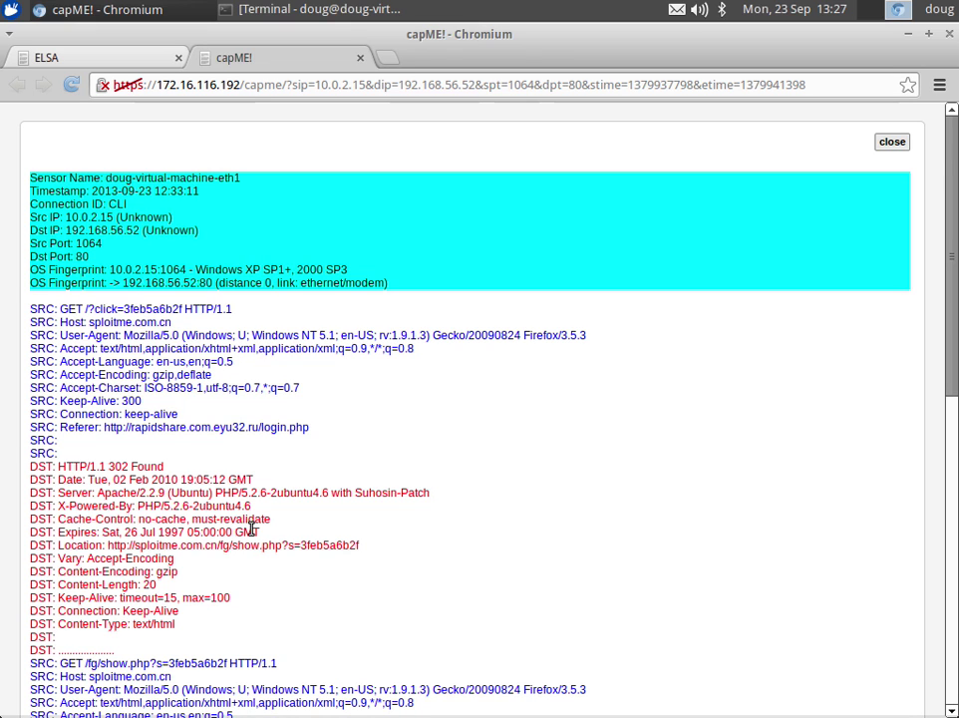
# Examine the tcpflow transcript through its end, highlighting the second response's body and its Content-Encoding line
pyautogui.scroll(-5, 252, 530)
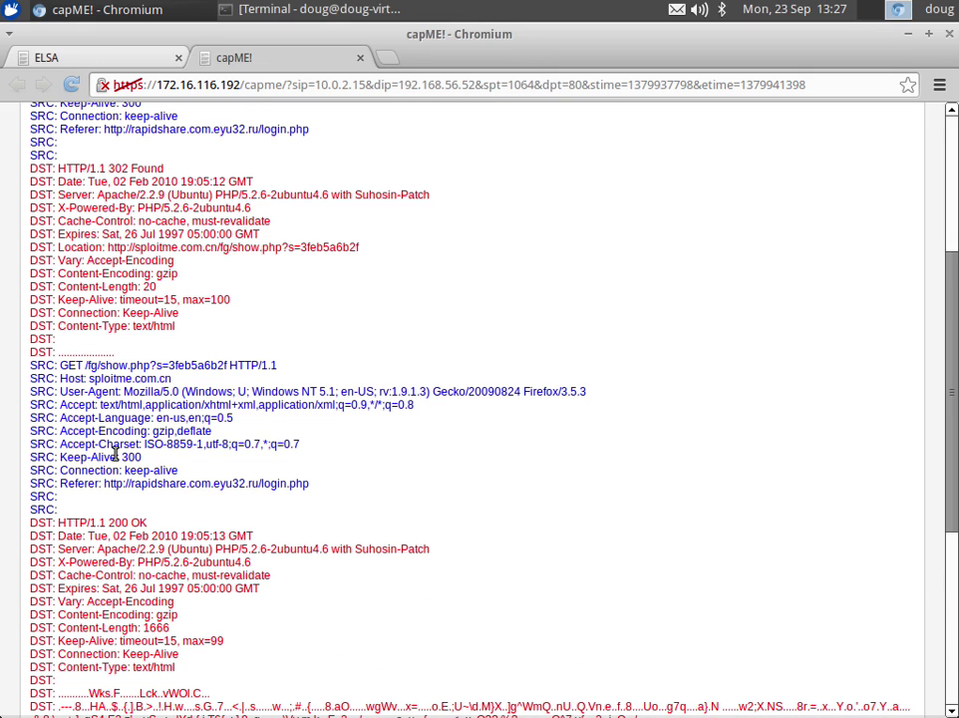
pyautogui.scroll(-3, 114, 453)
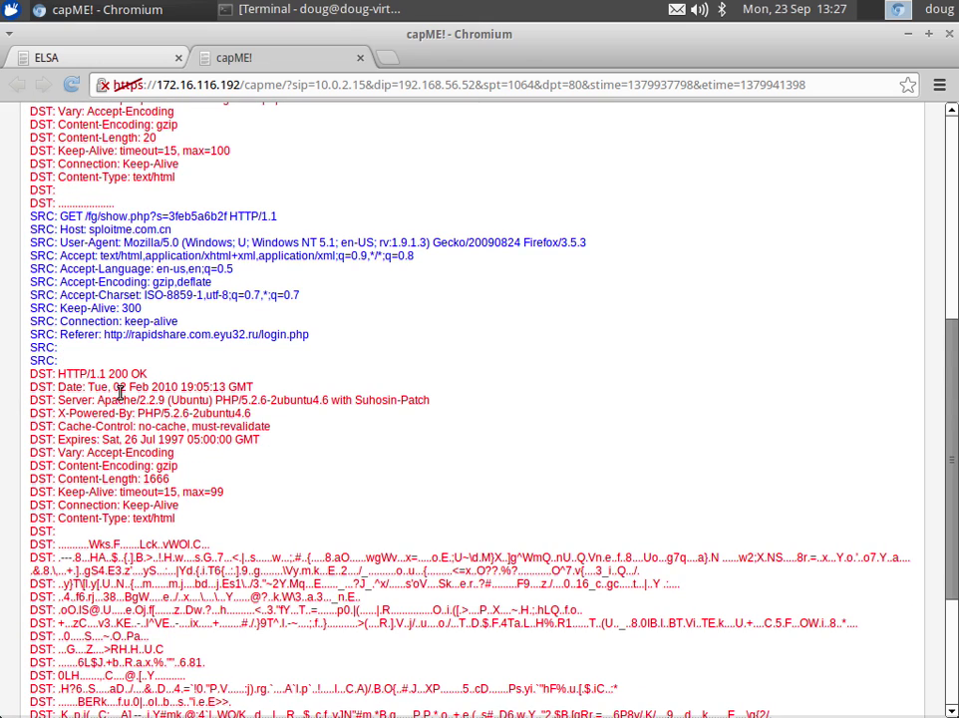
pyautogui.scroll(-1, 92, 299)
pyautogui.scroll(-3, 120, 411)
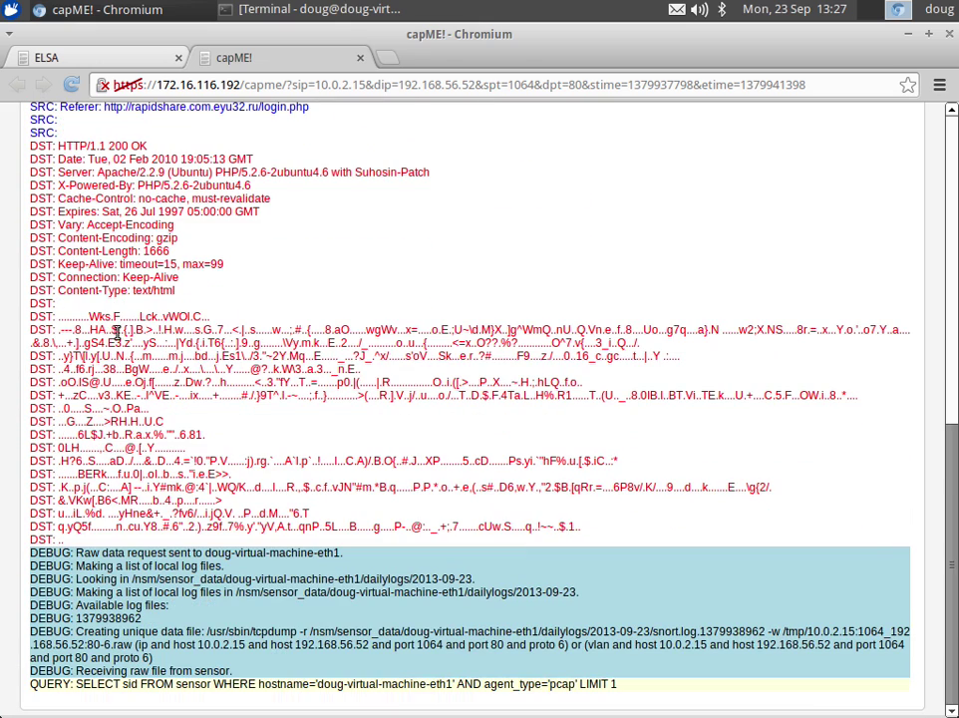
pyautogui.moveTo(58, 317); pyautogui.dragTo(240, 427)
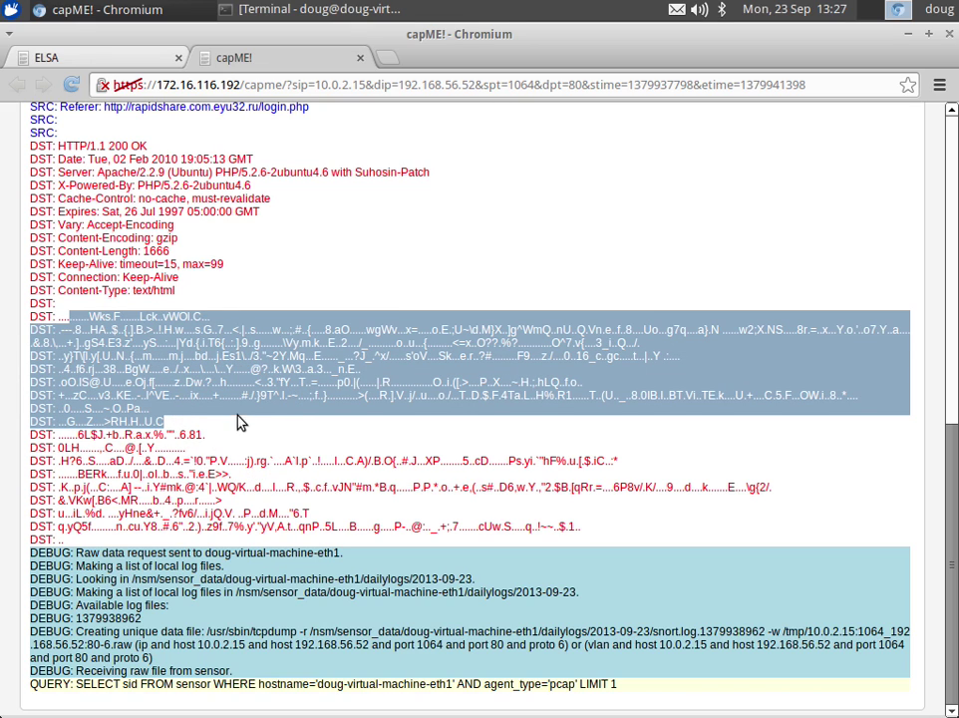
pyautogui.tripleClick(121, 240)
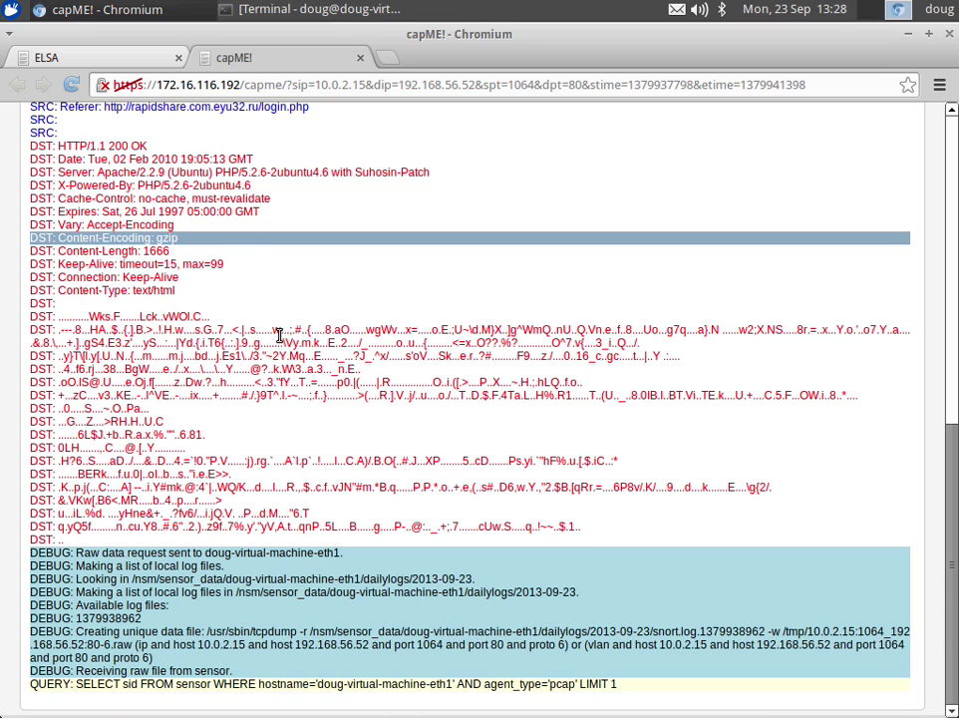
pyautogui.scroll(8, 632, 398)
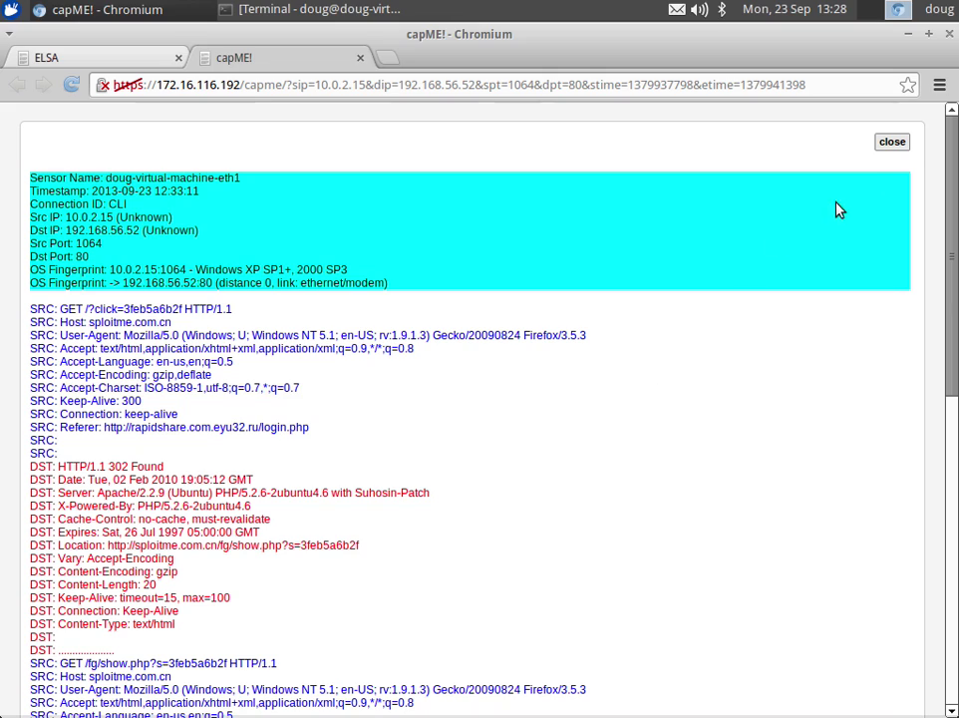
# Close the tcpflow transcript, request a bro transcript of the same connection and examine the HTML and script in its response body
pyautogui.click(886, 144)
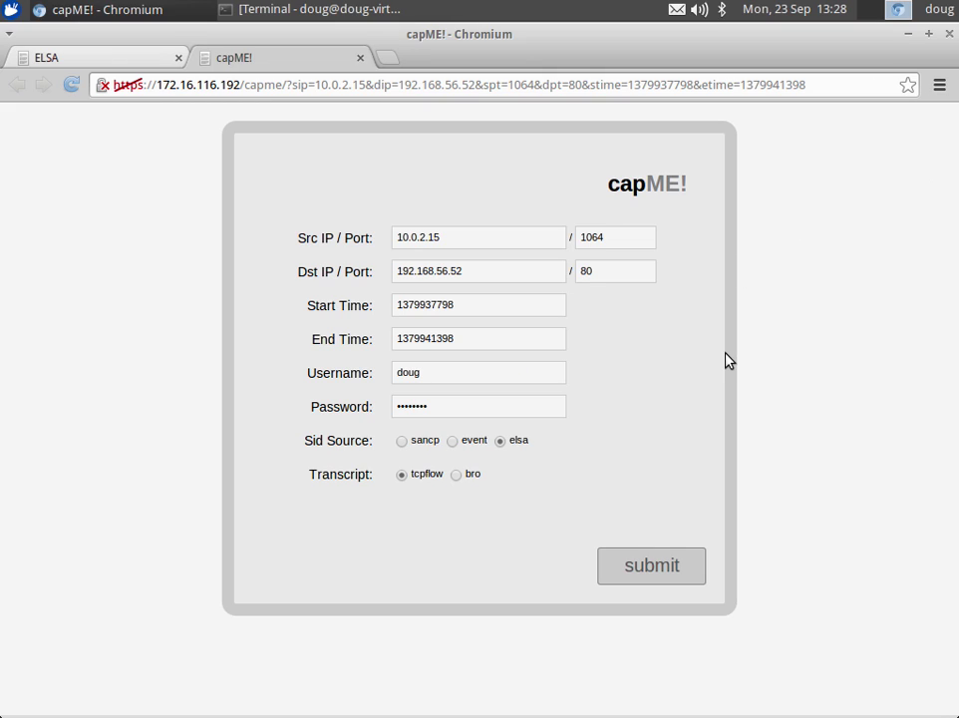
pyautogui.click(455, 475)
pyautogui.click(616, 561)
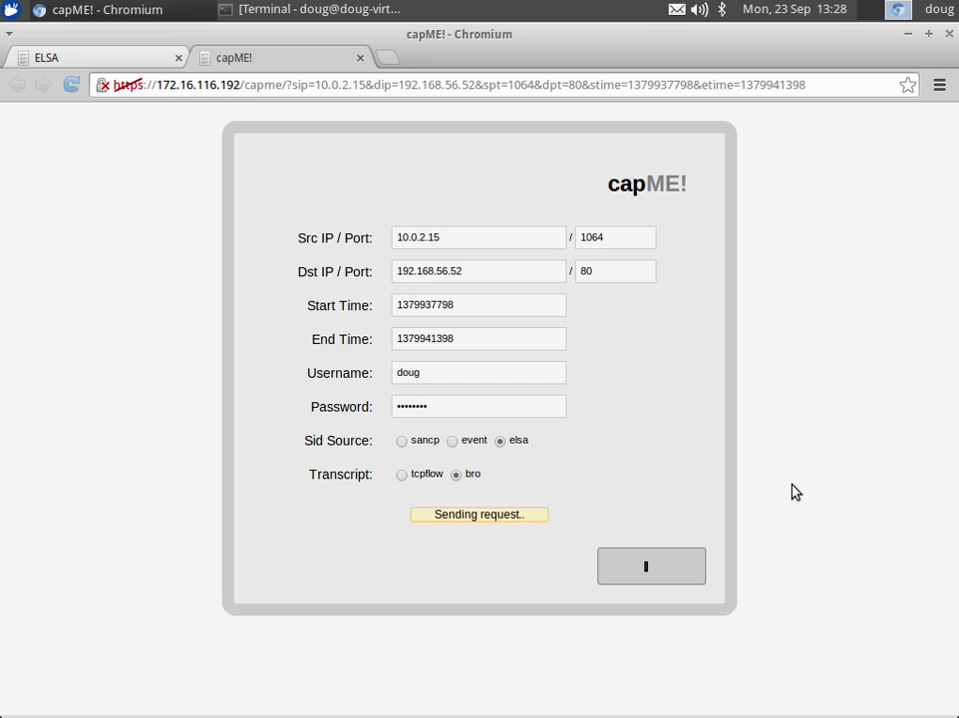
pyautogui.scroll(-5, 789, 492)
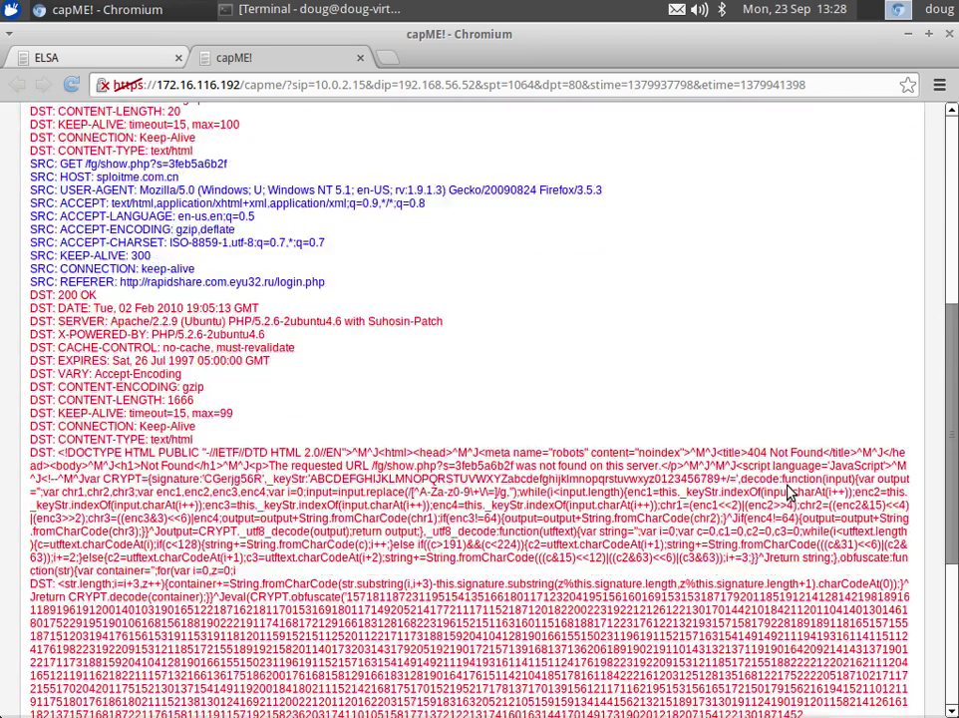
pyautogui.scroll(-3, 790, 493)
pyautogui.scroll(-2, 789, 487)
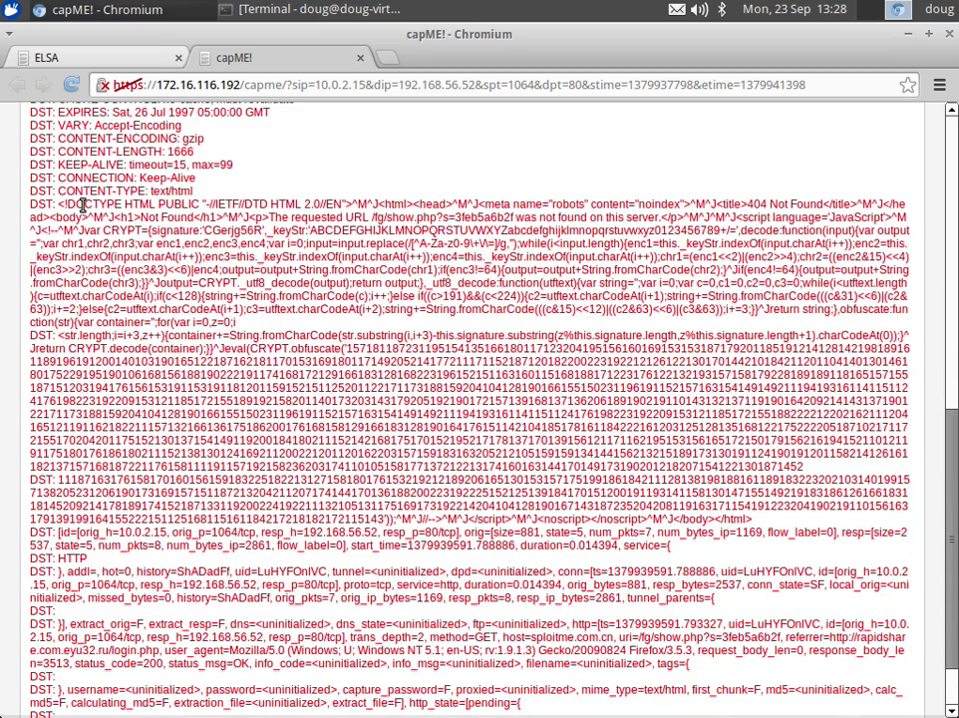
pyautogui.moveTo(55, 204); pyautogui.dragTo(415, 359)
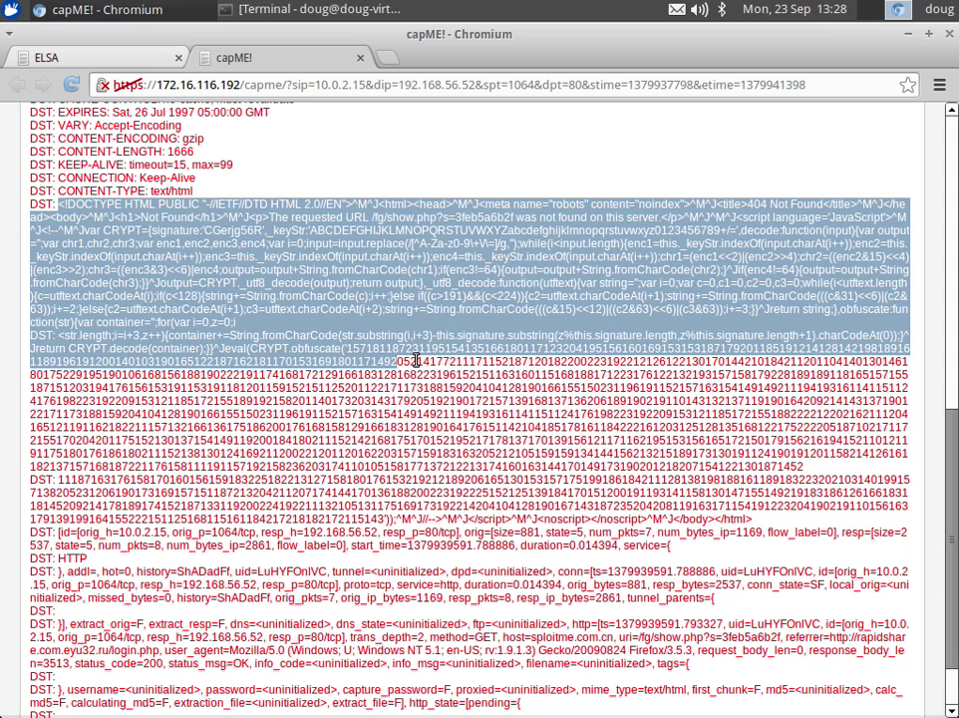
pyautogui.scroll(10, 417, 361)
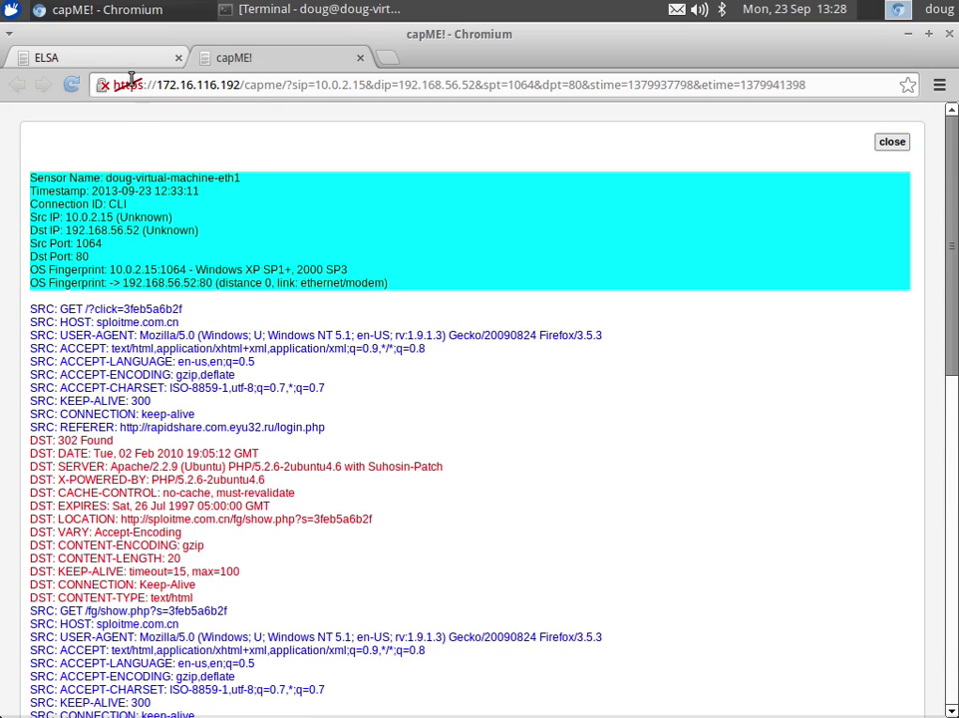
# Return to ELSA, close the log info, reload to clear the results and submit a query for class BRO_NOTICE
pyautogui.click(101, 51)
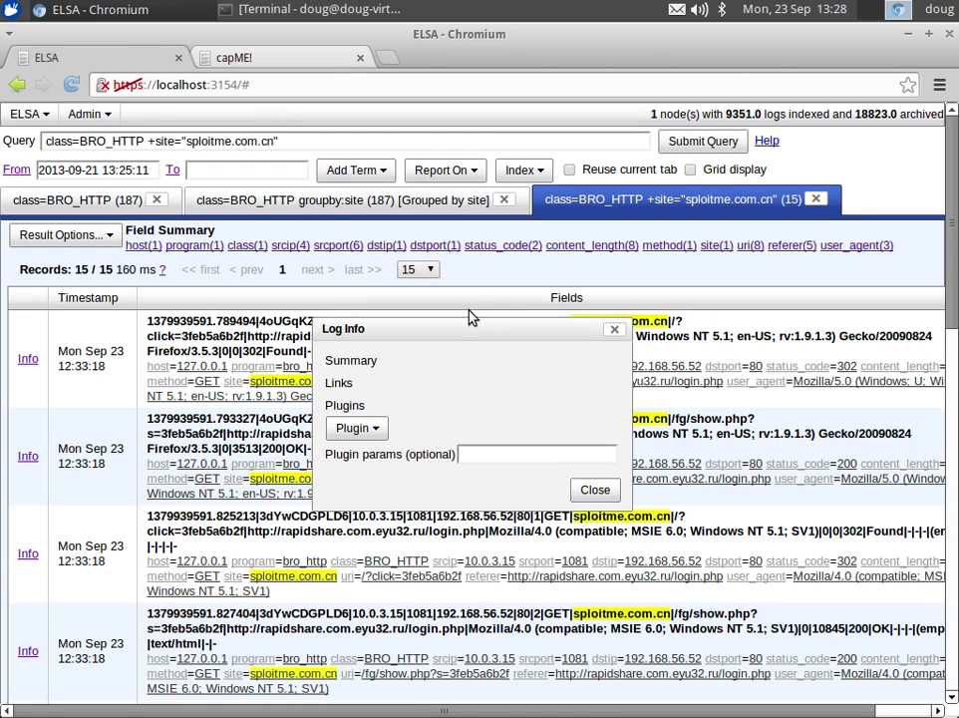
pyautogui.click(585, 491)
pyautogui.press('F5')
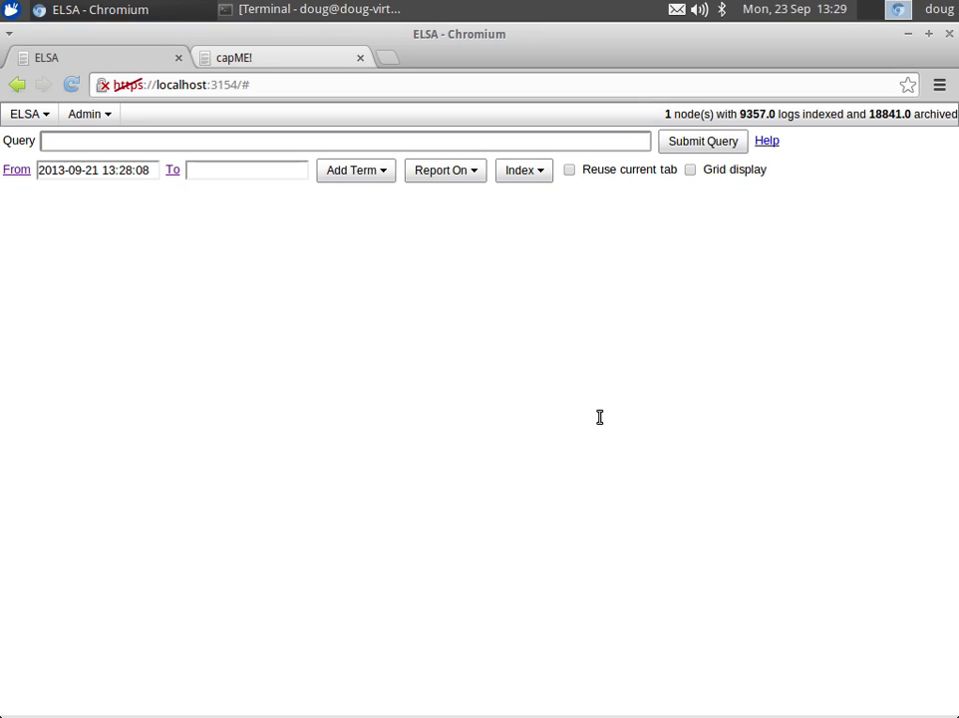
pyautogui.click(384, 182)
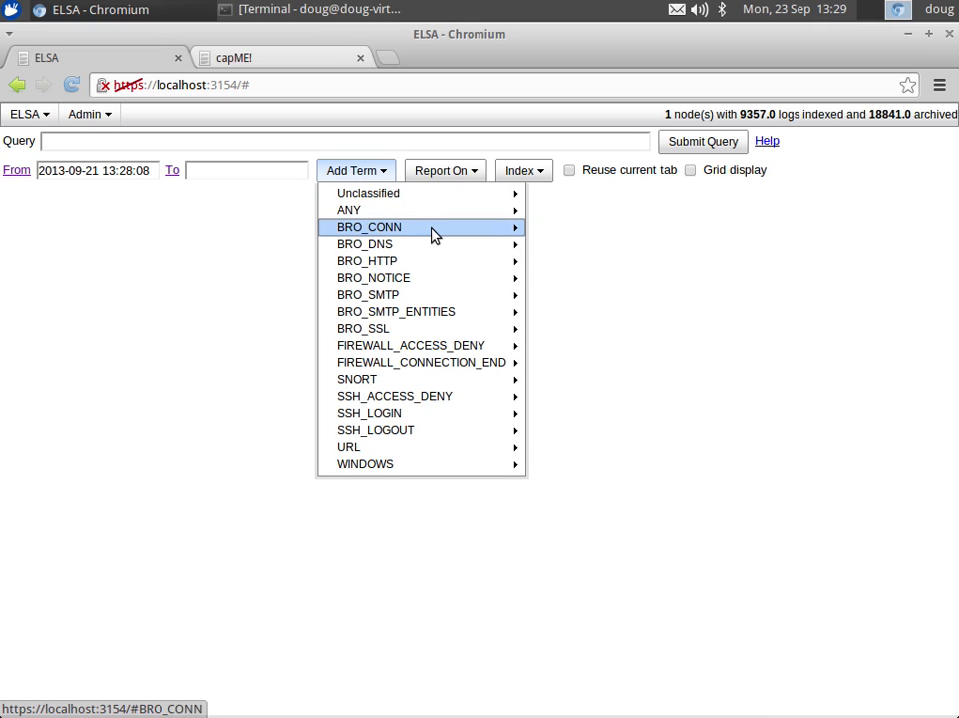
pyautogui.moveTo(422, 278)
pyautogui.click(539, 286)
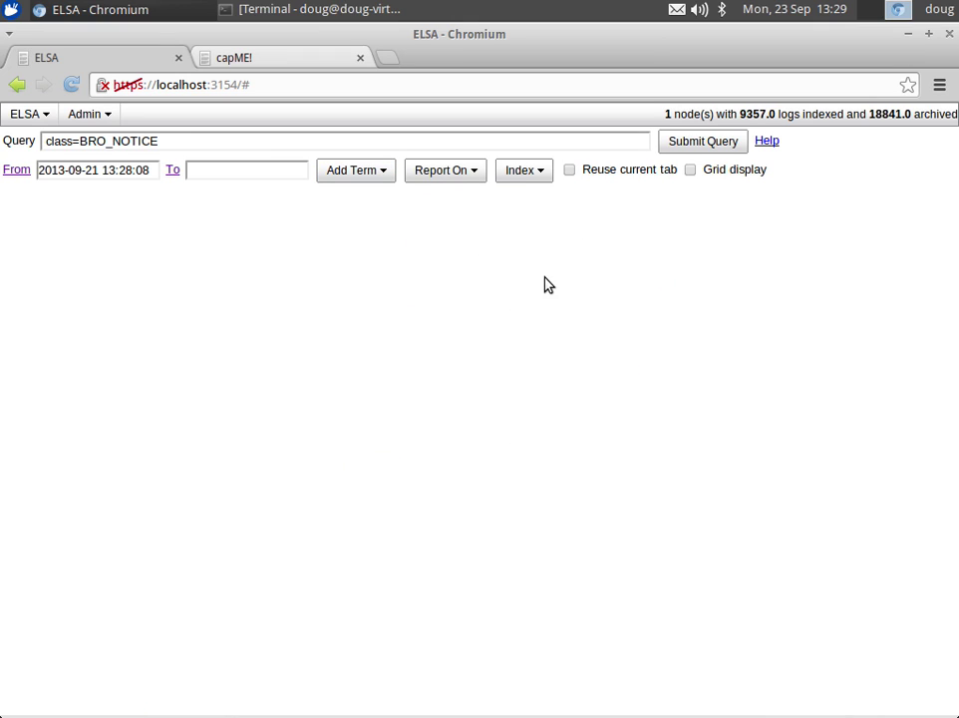
pyautogui.click(707, 140)
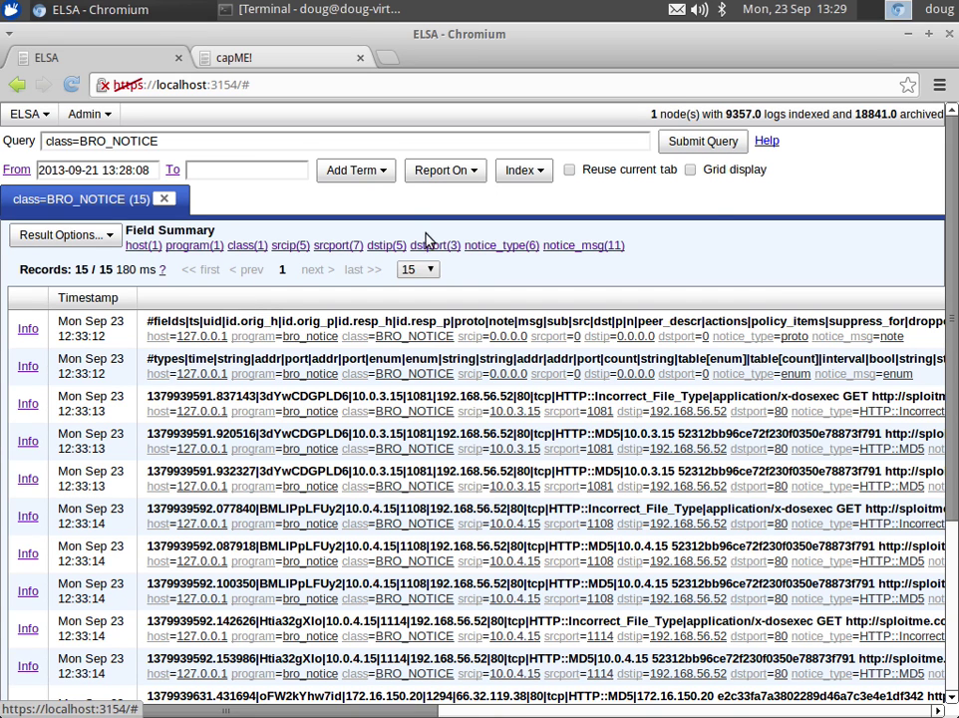
# Group the notices by notice_type and drill into the HTTP::Malware_Hash_Registry_Match and HTTP::Incorrect_File_Type records
pyautogui.click(519, 247)
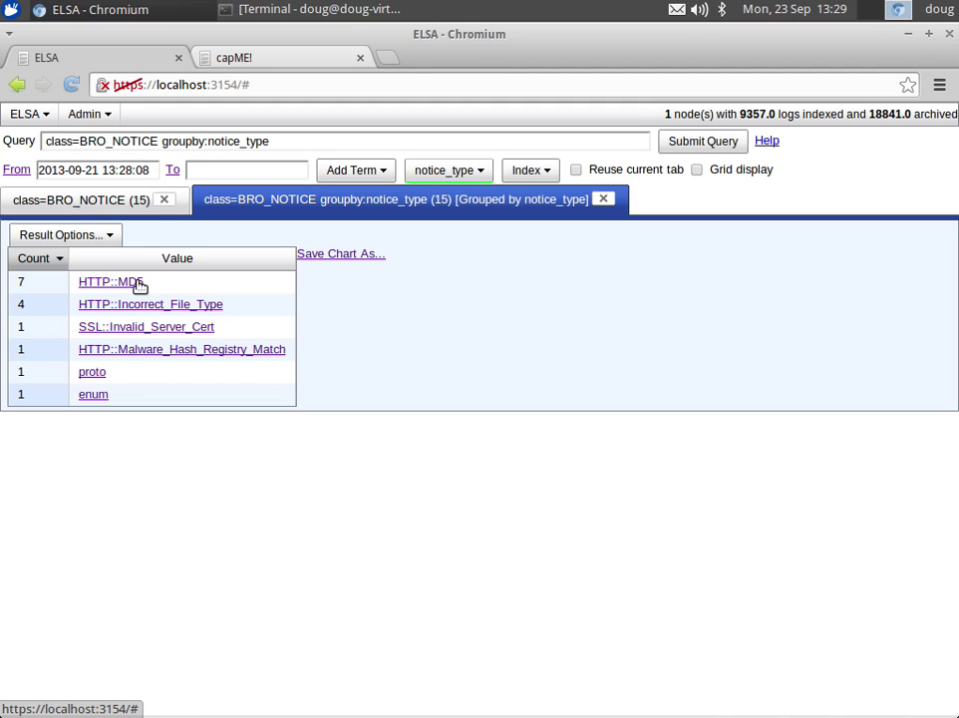
pyautogui.click(178, 350)
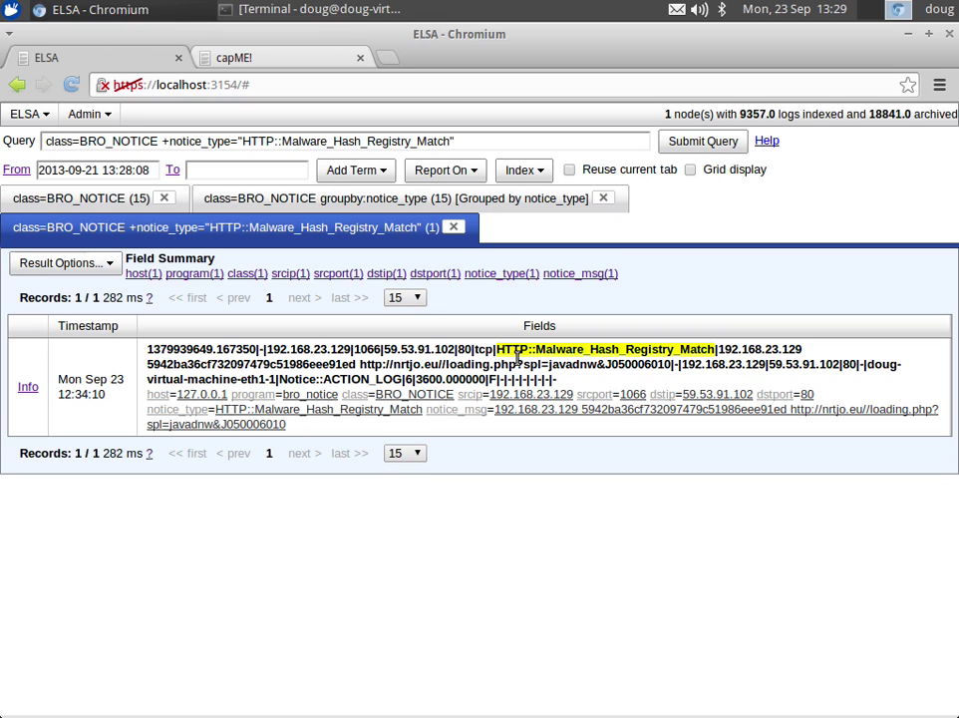
pyautogui.click(484, 201)
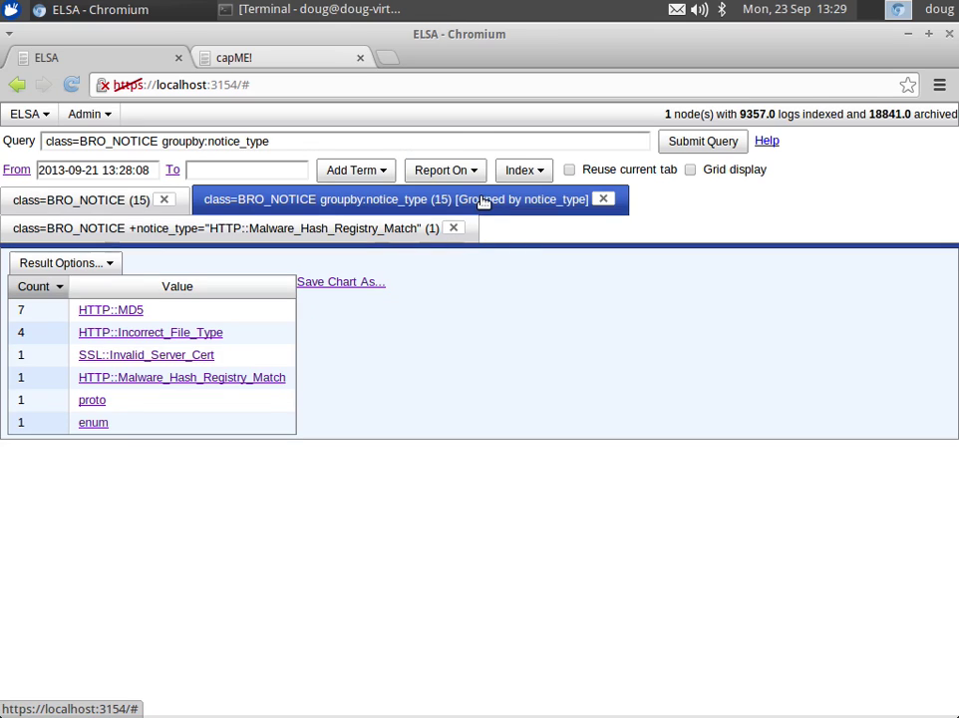
pyautogui.click(145, 334)
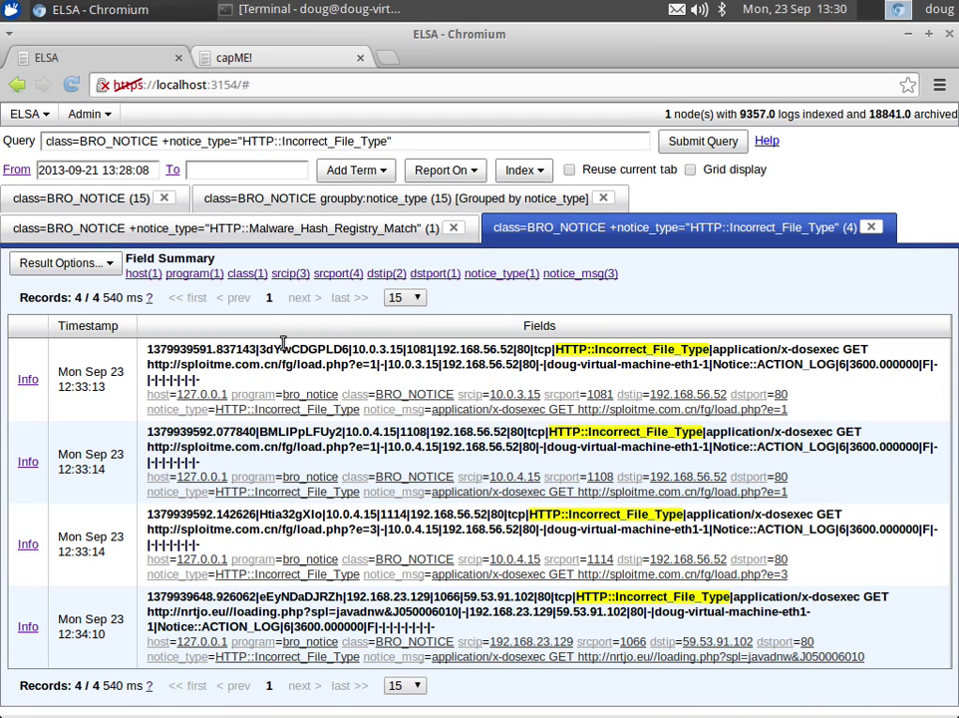
# Go back to the notice_type grouping, drill into the HTTP::MD5 notices and review the listed records
pyautogui.click(247, 203)
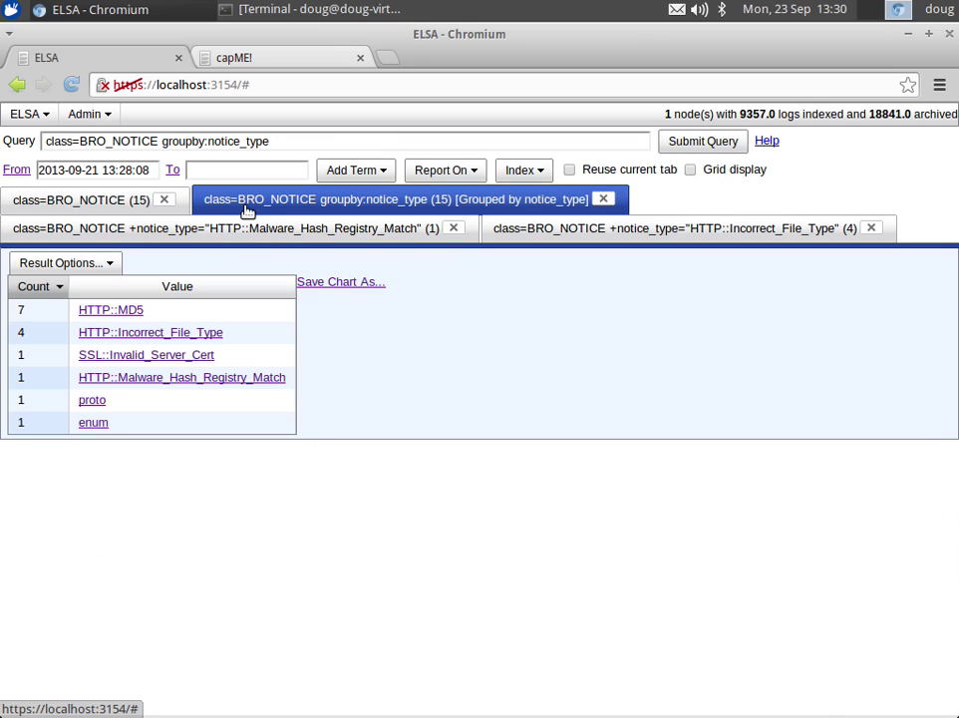
pyautogui.click(88, 315)
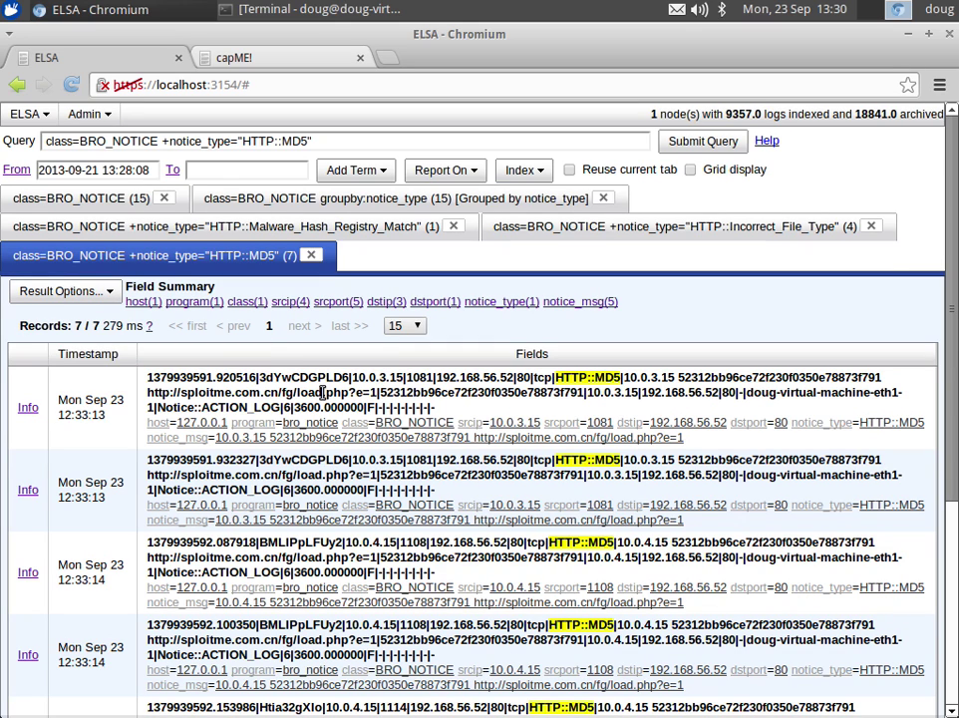
pyautogui.scroll(-5, 324, 396)
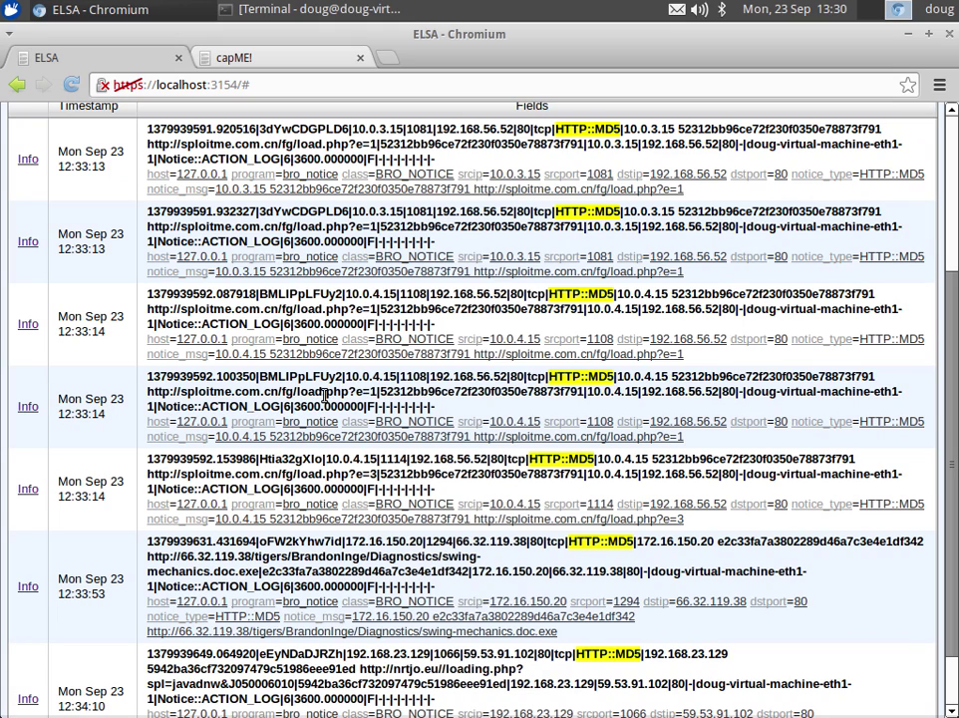
pyautogui.scroll(5, 324, 395)
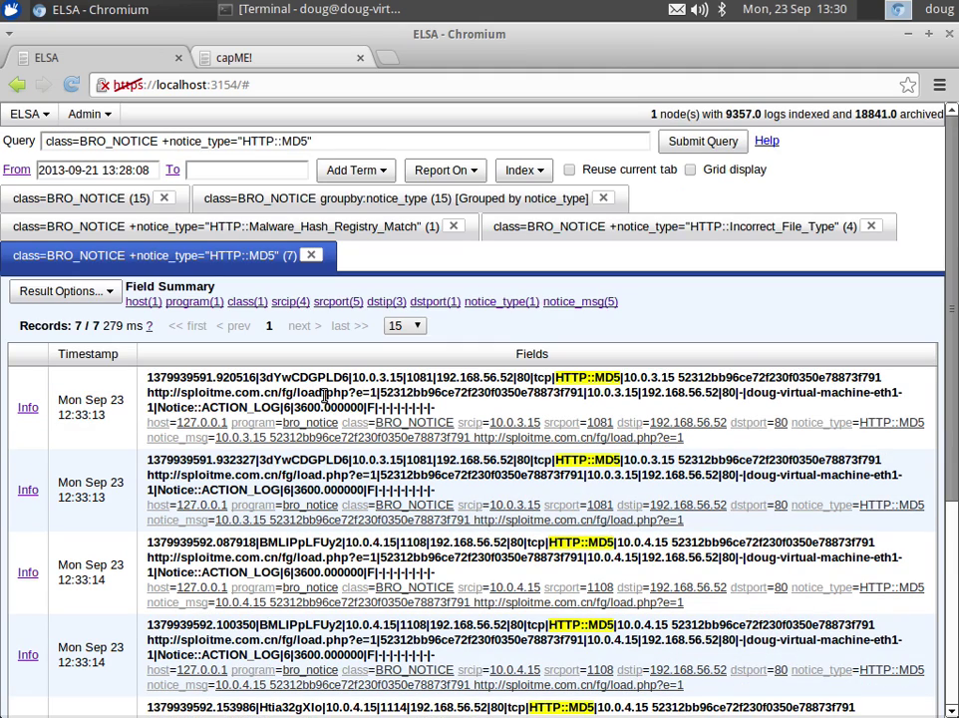